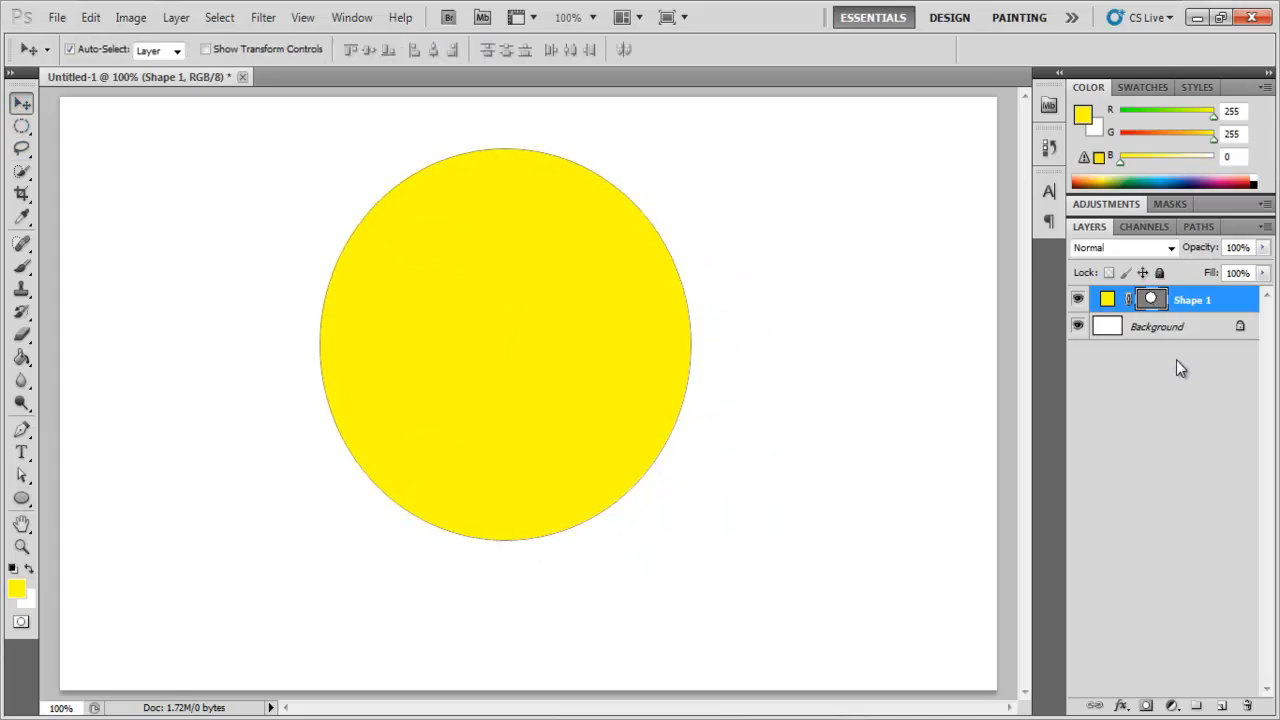
# Add a drop shadow to the yellow circle's Shape 1 layer and set its opacity to 80%.
pyautogui.doubleClick(1219, 310)
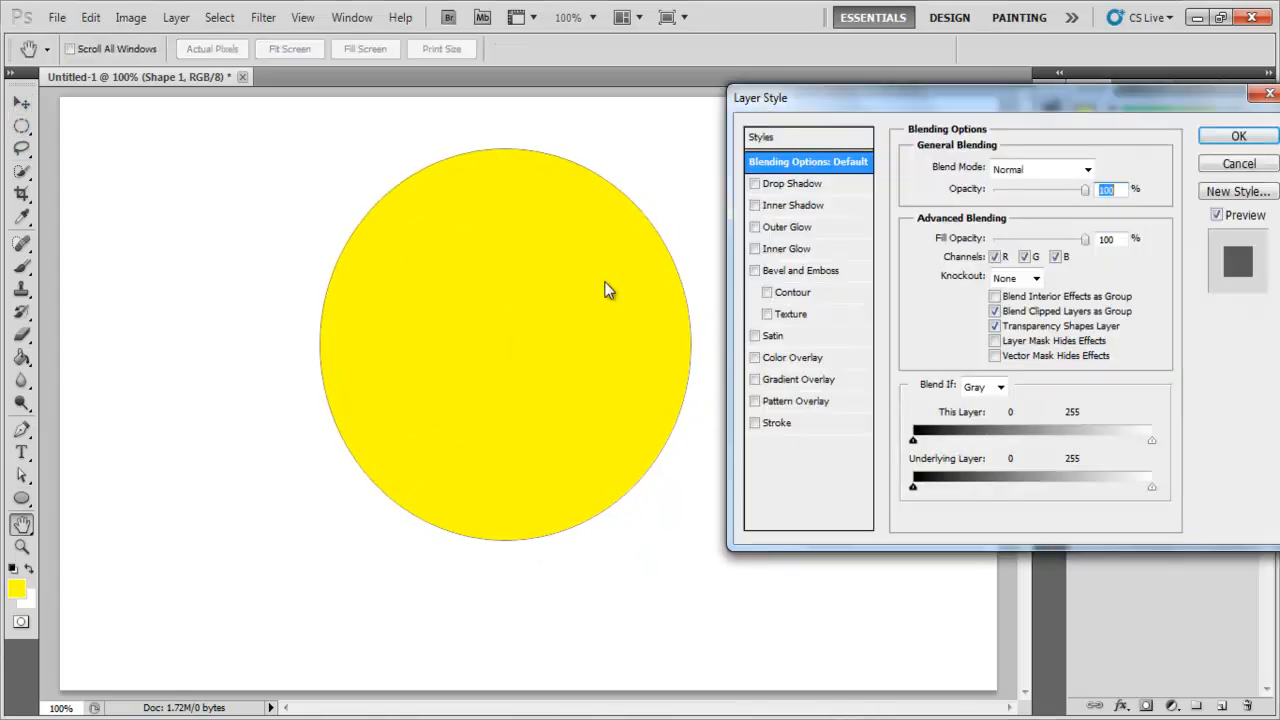
pyautogui.click(755, 184)
pyautogui.click(785, 186)
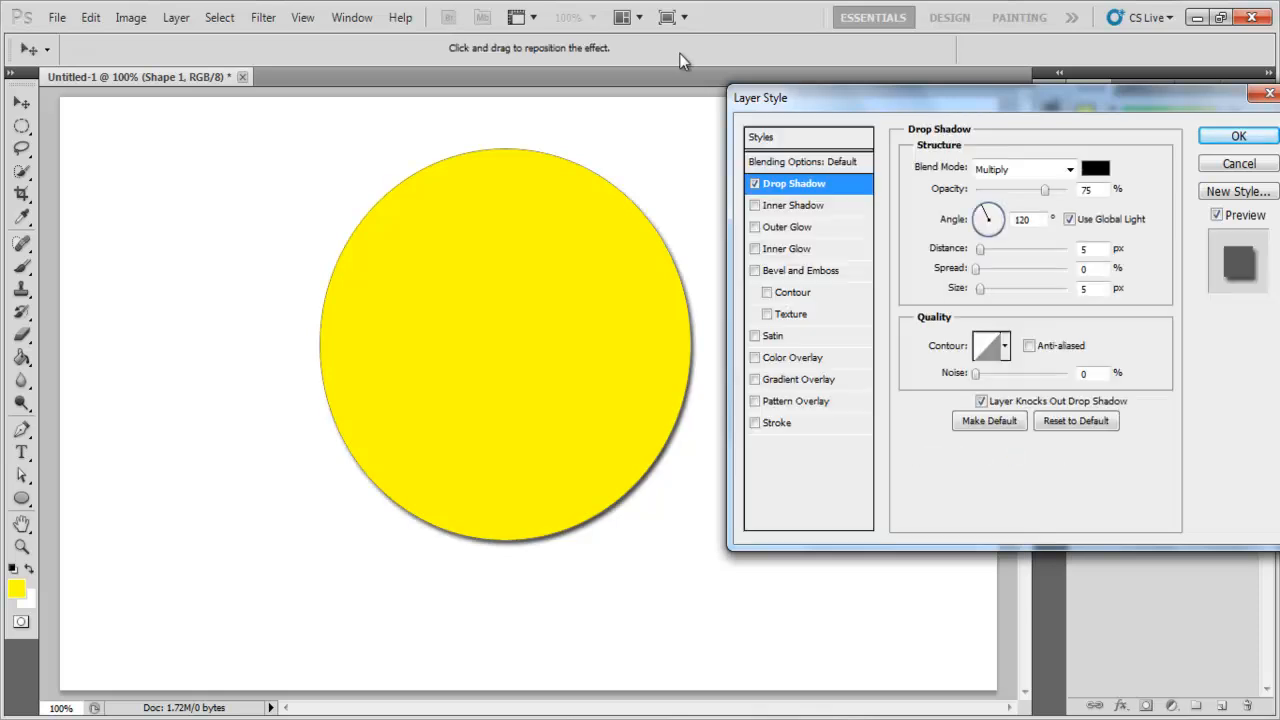
pyautogui.click(816, 190)
pyautogui.click(816, 190)
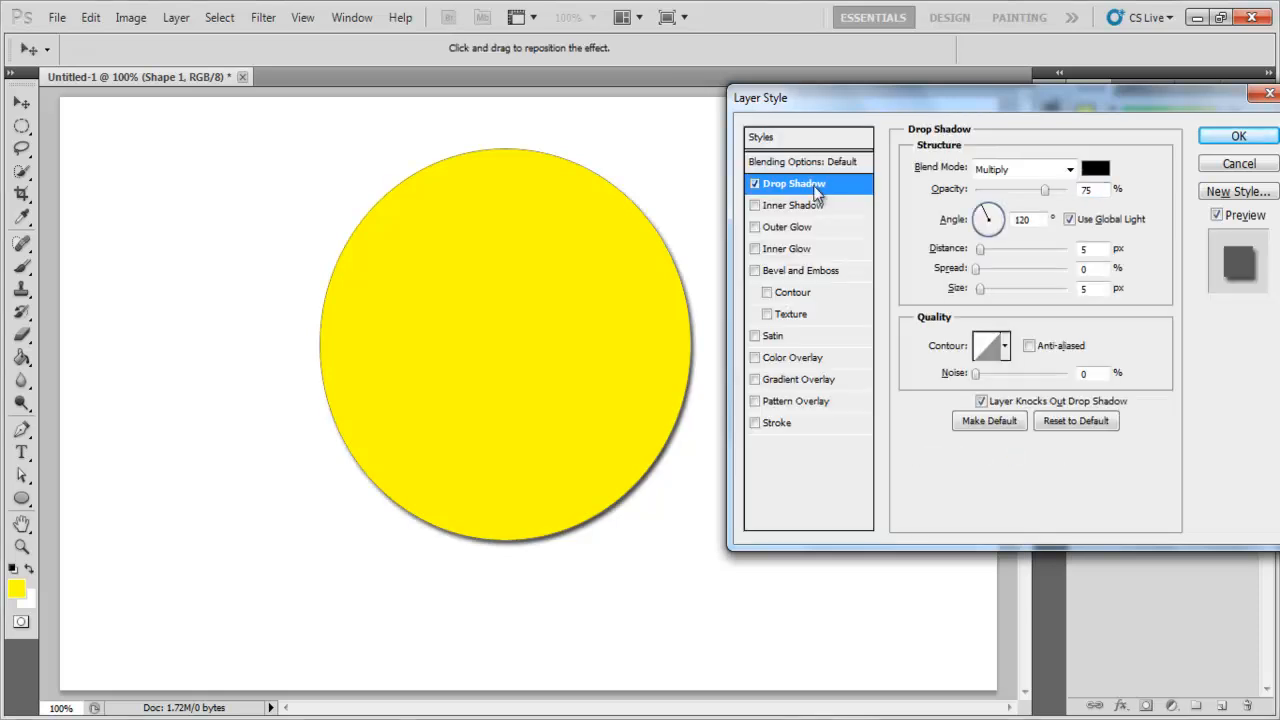
pyautogui.moveTo(1034, 190); pyautogui.dragTo(1048, 190)
# Set the drop shadow's distance to 2 px, size to 15 px and angle to 130°.
pyautogui.press('Tab')
pyautogui.press('Tab')
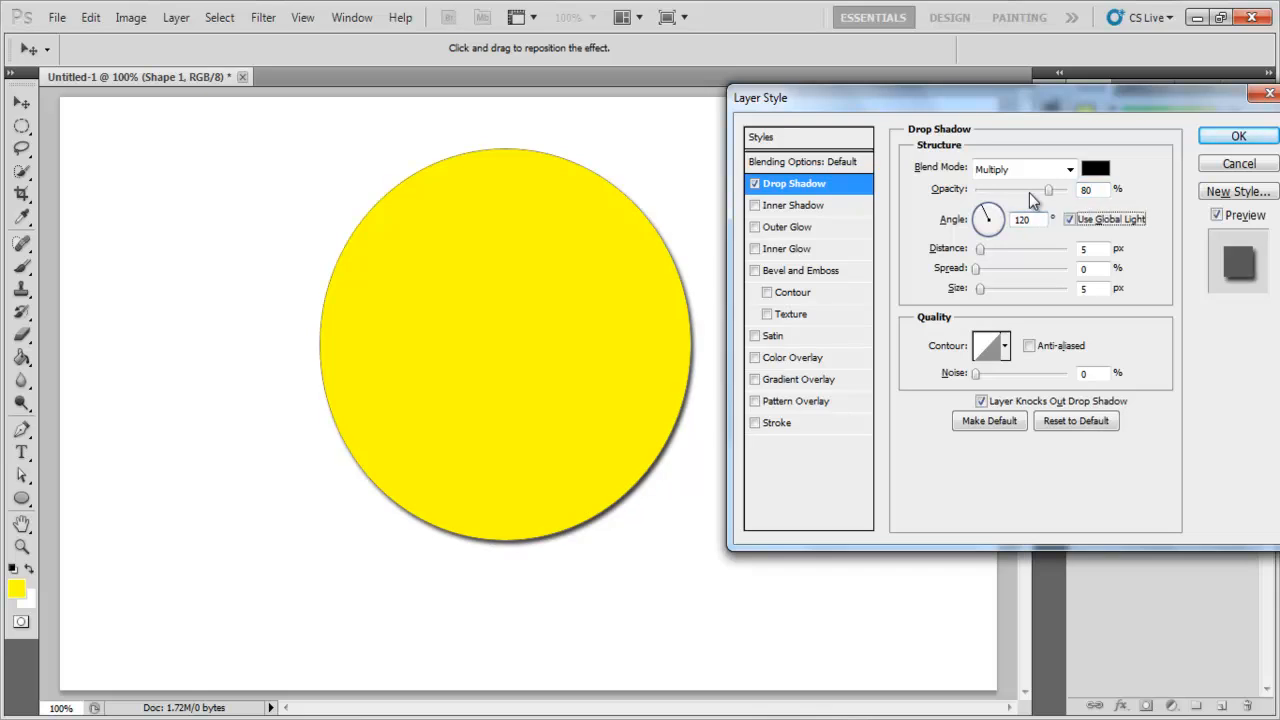
pyautogui.write('2')
pyautogui.press('Tab')
pyautogui.press('Tab')
pyautogui.write('15')
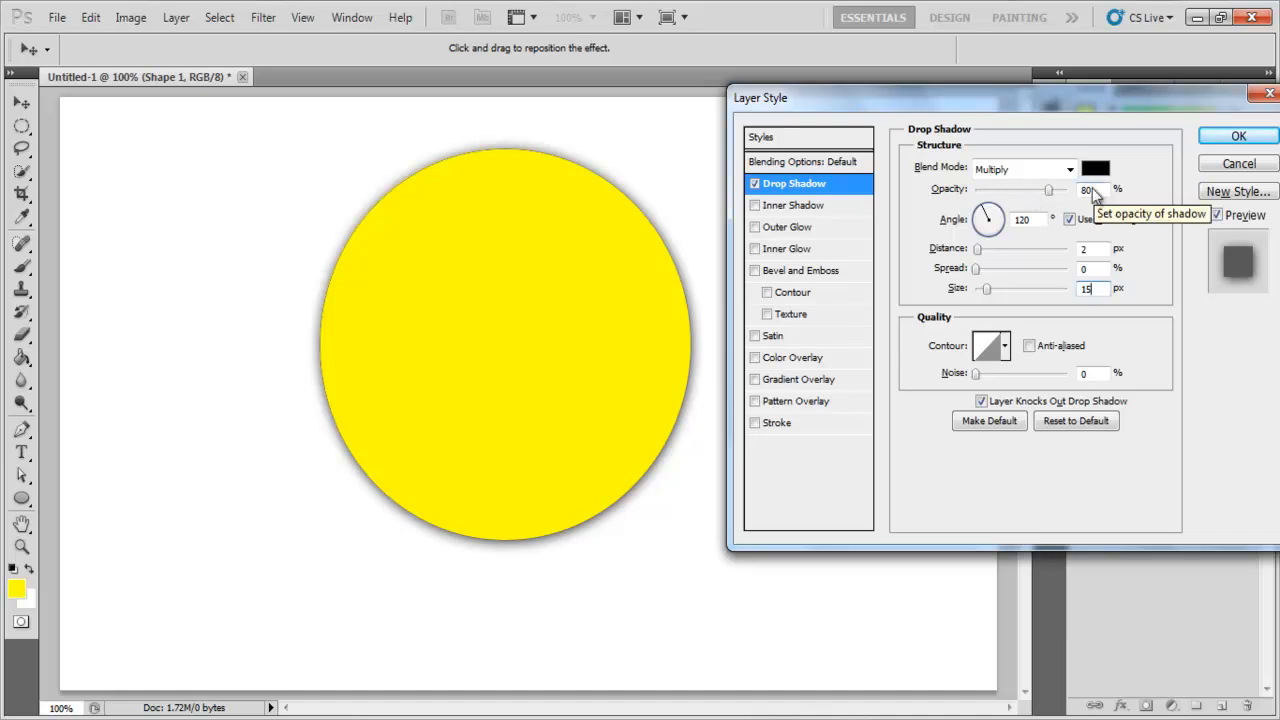
pyautogui.click(1012, 219)
pyautogui.write('130')
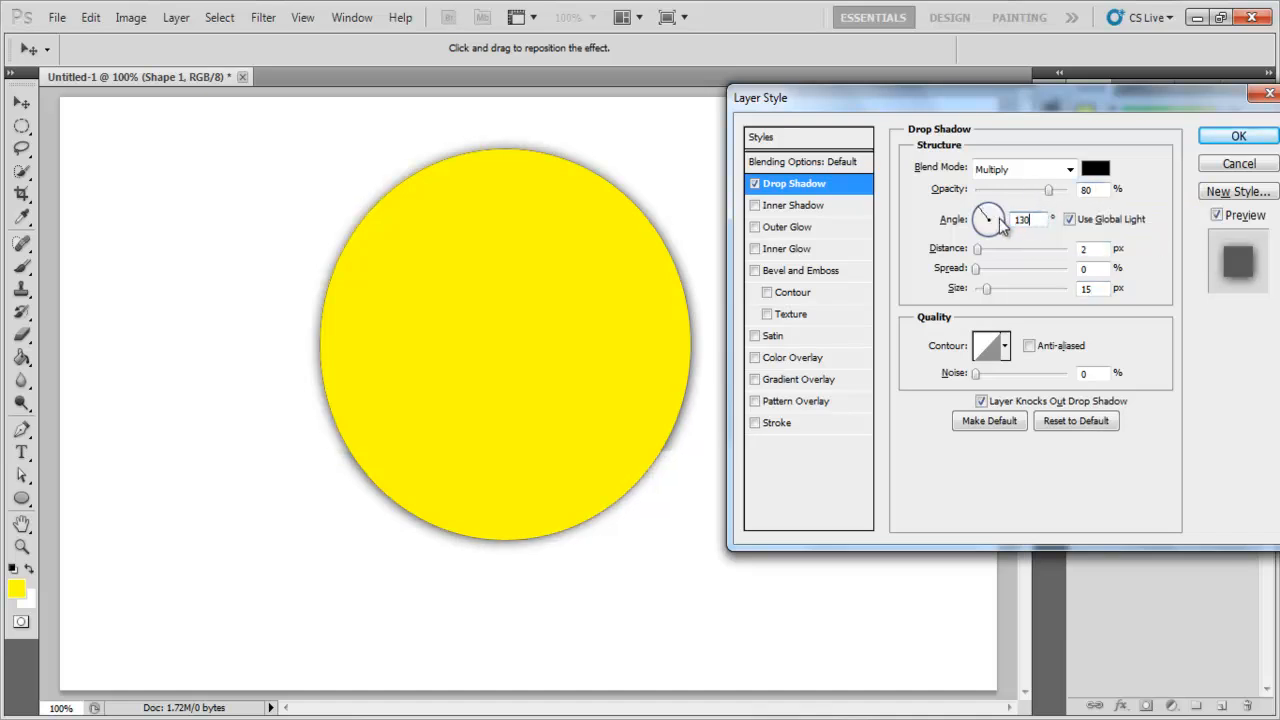
# Add an inner glow to the circle and set its colour to the soft yellow f2f26d.
pyautogui.click(755, 248)
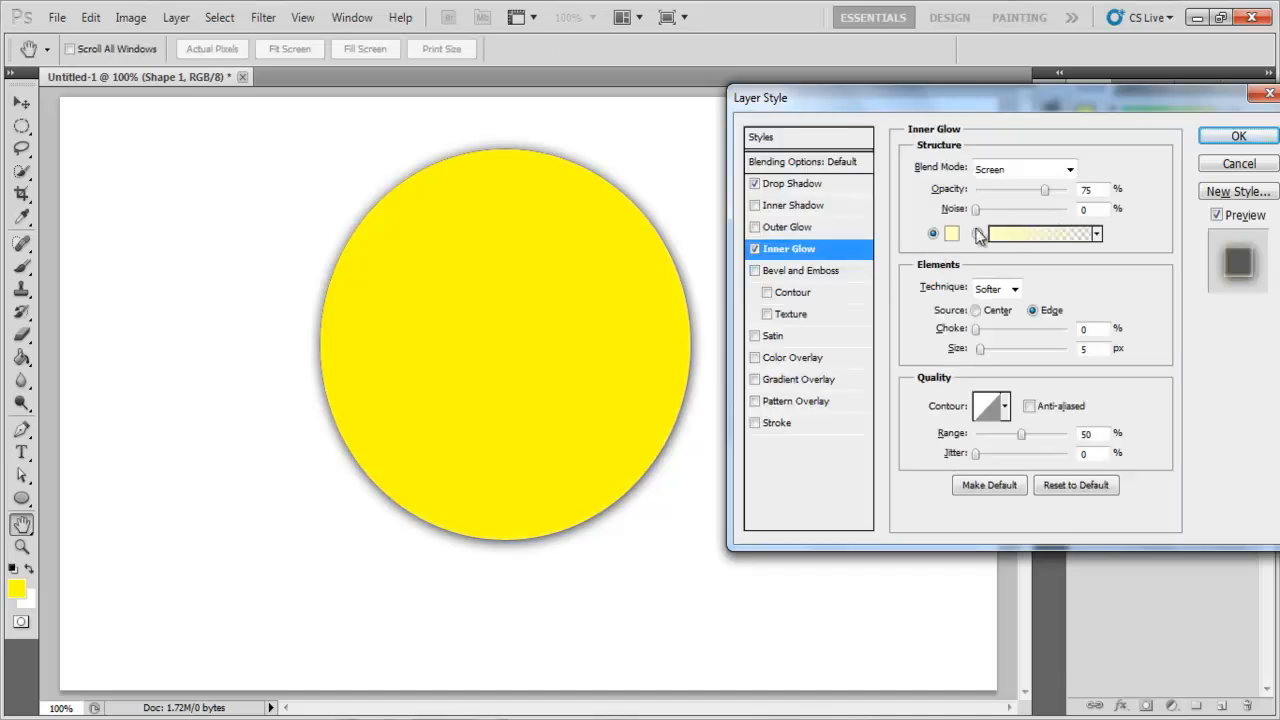
pyautogui.click(952, 234)
pyautogui.click(941, 258)
pyautogui.click(947, 234)
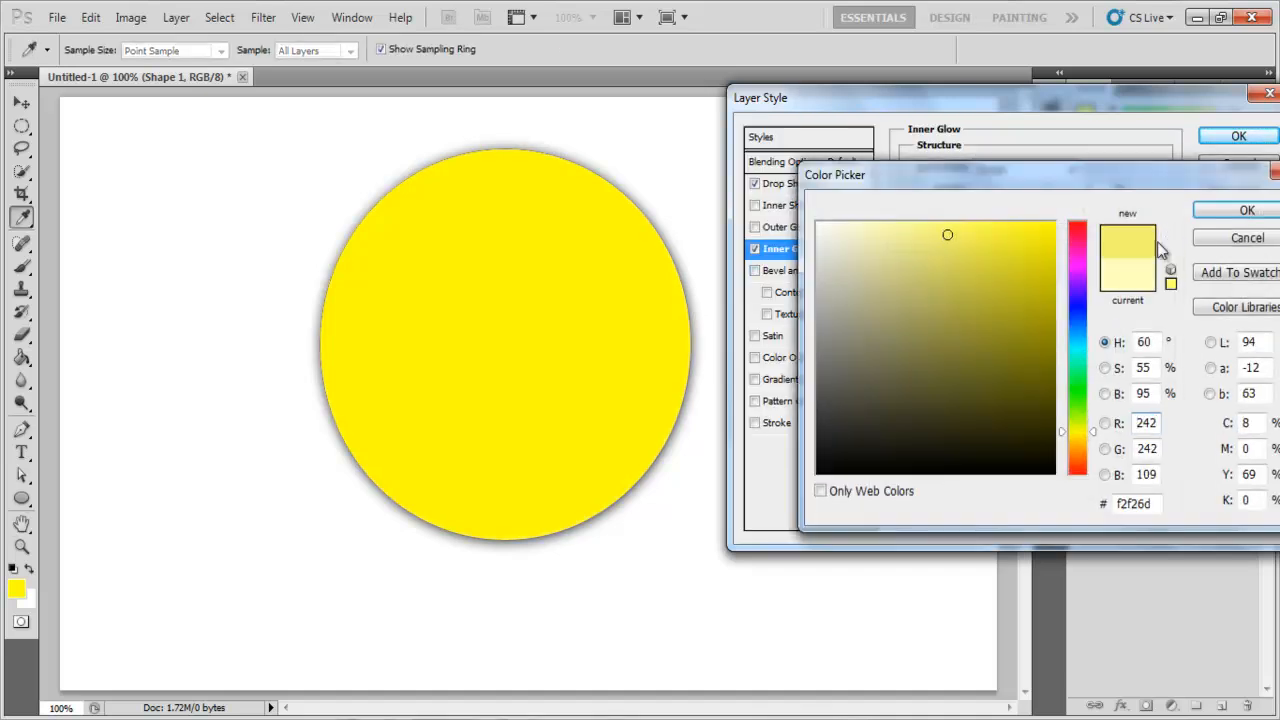
pyautogui.click(1219, 214)
# Set the inner glow to Normal blend mode at 50% opacity, with 2% choke and a 25 px size.
pyautogui.click(1069, 169)
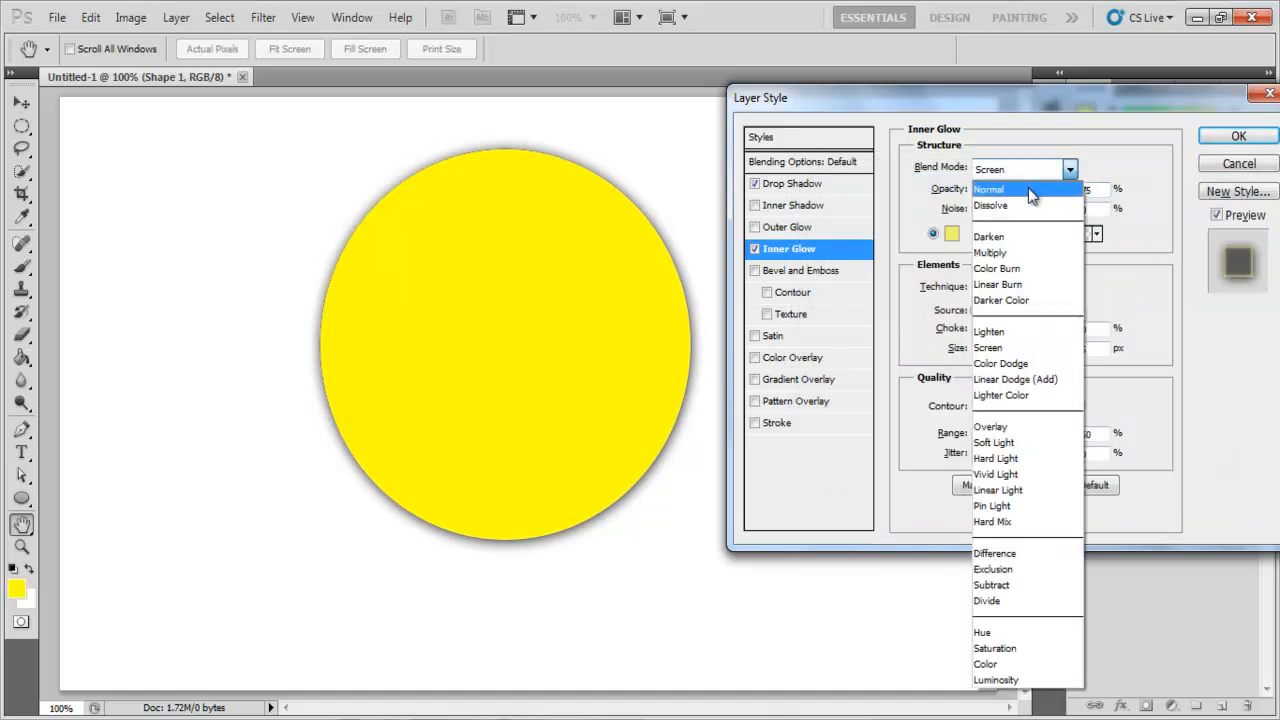
pyautogui.click(1060, 172)
pyautogui.moveTo(1097, 190); pyautogui.dragTo(1061, 193)
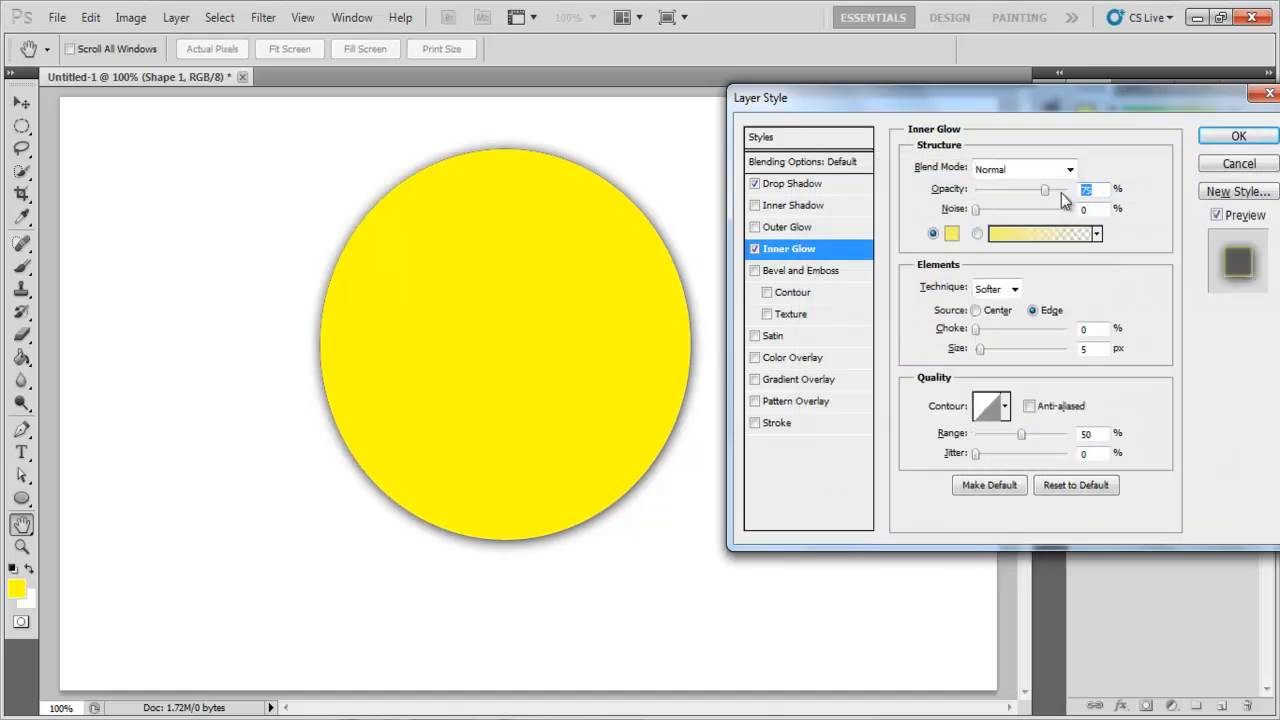
pyautogui.write('50')
pyautogui.write('25')
pyautogui.press('Tab')
pyautogui.press('Tab')
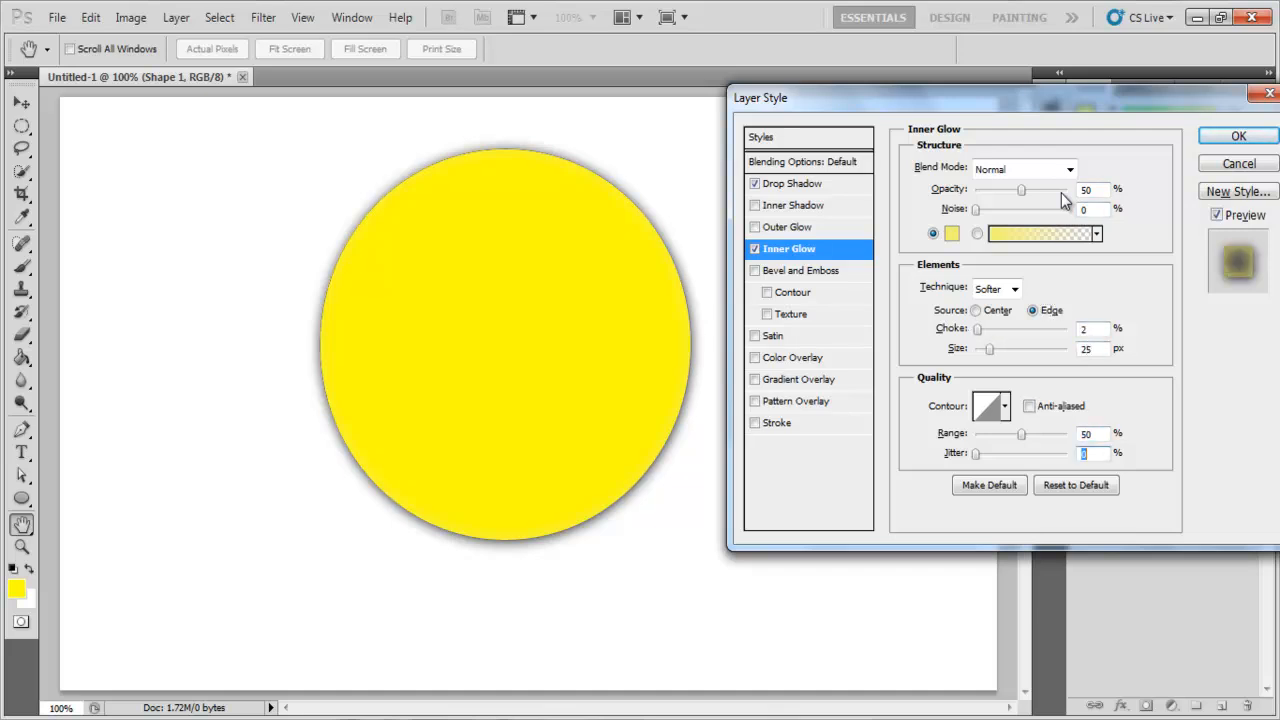
# Set the inner glow's range to 60% and its size to 30 px.
pyautogui.doubleClick(1085, 433)
pyautogui.write('60')
pyautogui.doubleClick(1098, 349)
pyautogui.write('30')
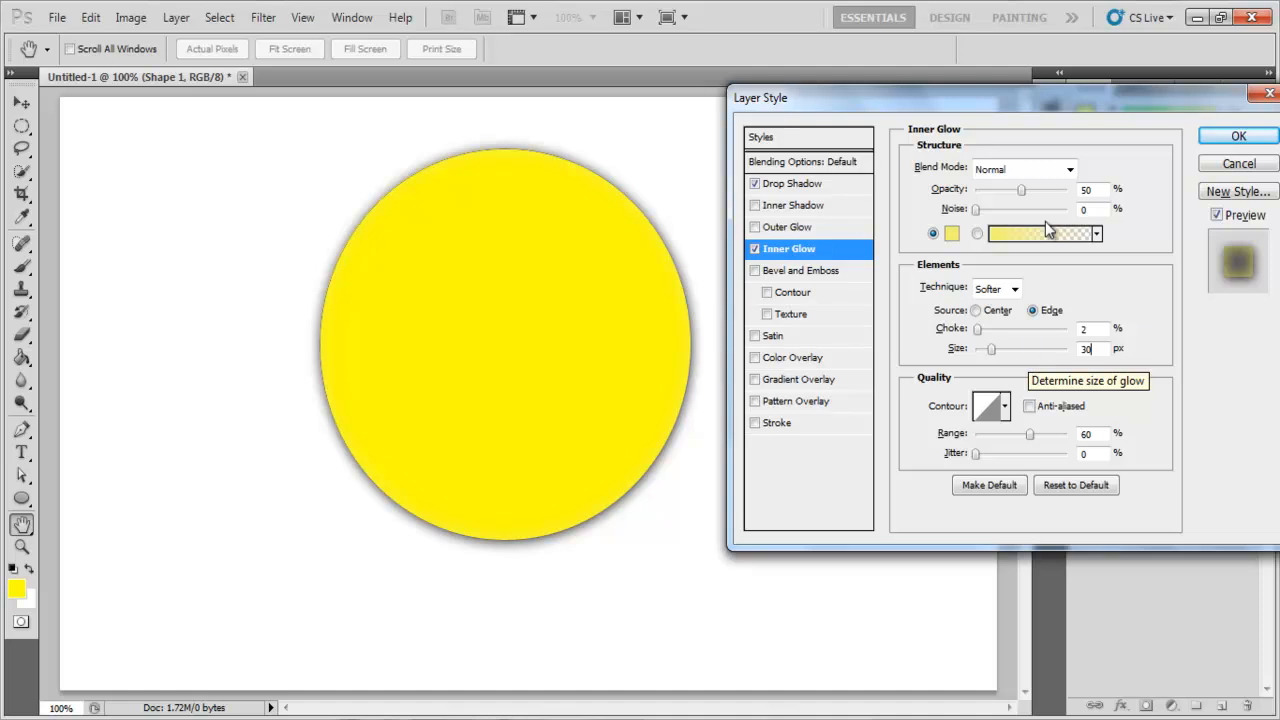
# Add Bevel and Emboss to the circle with 150% depth, 0 px size and 8 px soften.
pyautogui.click(756, 271)
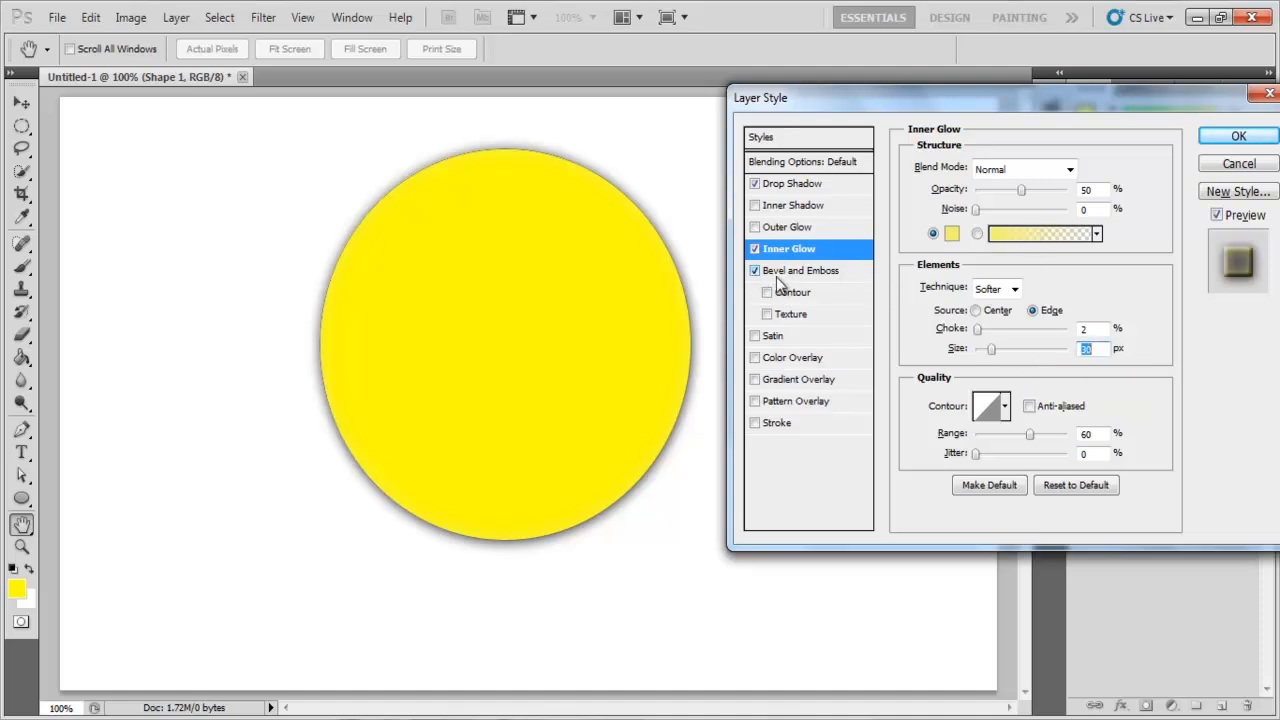
pyautogui.click(782, 271)
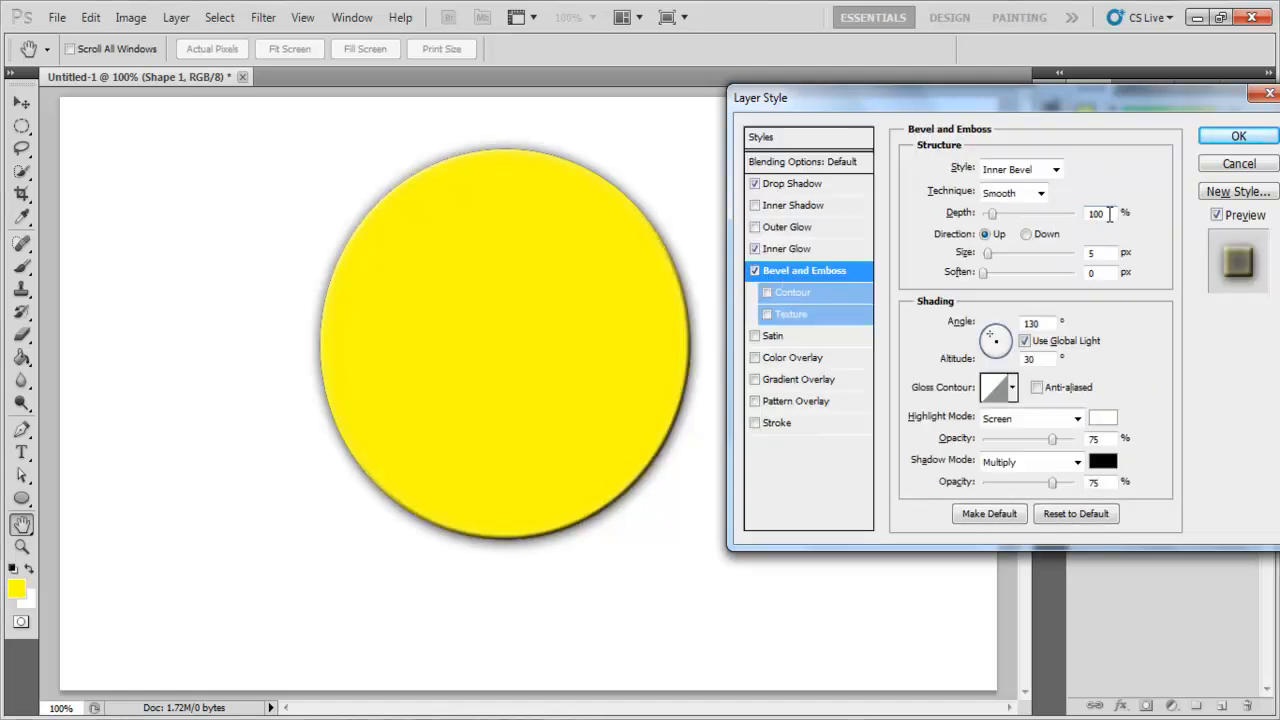
pyautogui.write('150')
pyautogui.press('Tab')
pyautogui.write('0')
pyautogui.press('Tab')
pyautogui.write('8')
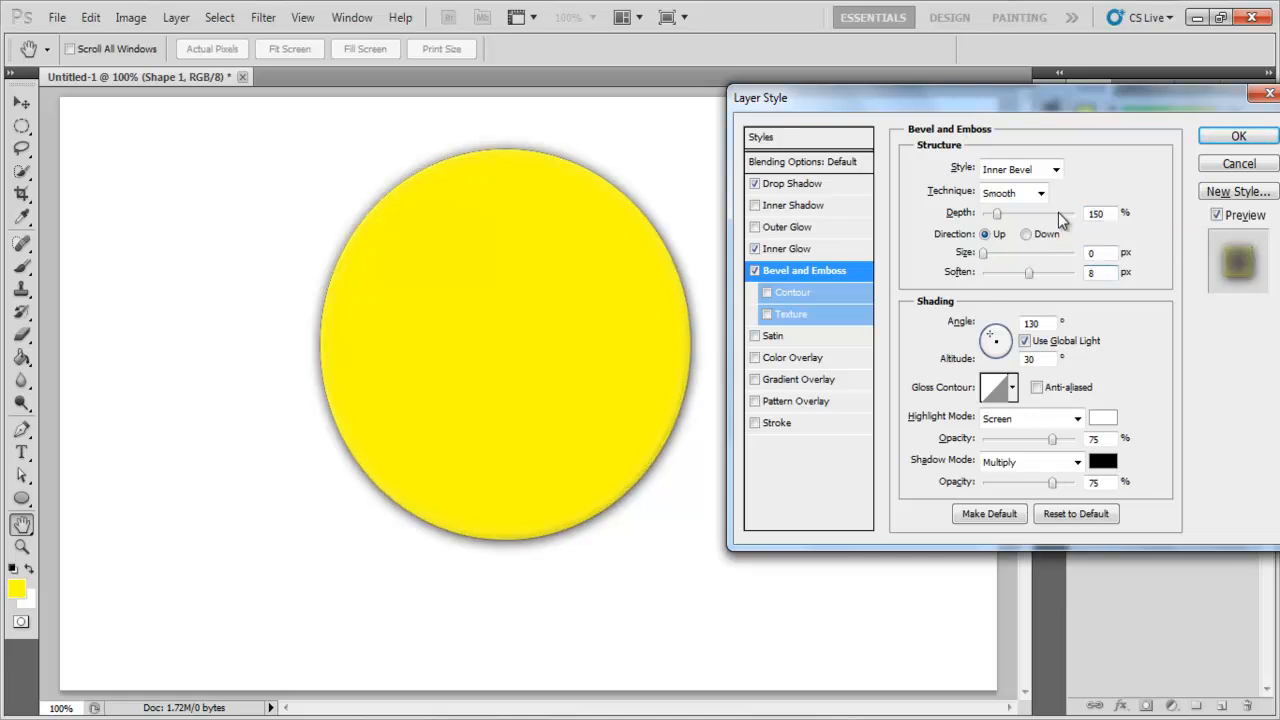
# Set the bevel's highlight and shadow opacities to 100%, choose a darker yellow shadow colour, and apply the layer style.
pyautogui.moveTo(1052, 438); pyautogui.dragTo(1080, 440)
pyautogui.moveTo(1052, 482); pyautogui.dragTo(1108, 490)
pyautogui.click(1103, 461)
pyautogui.click(574, 383)
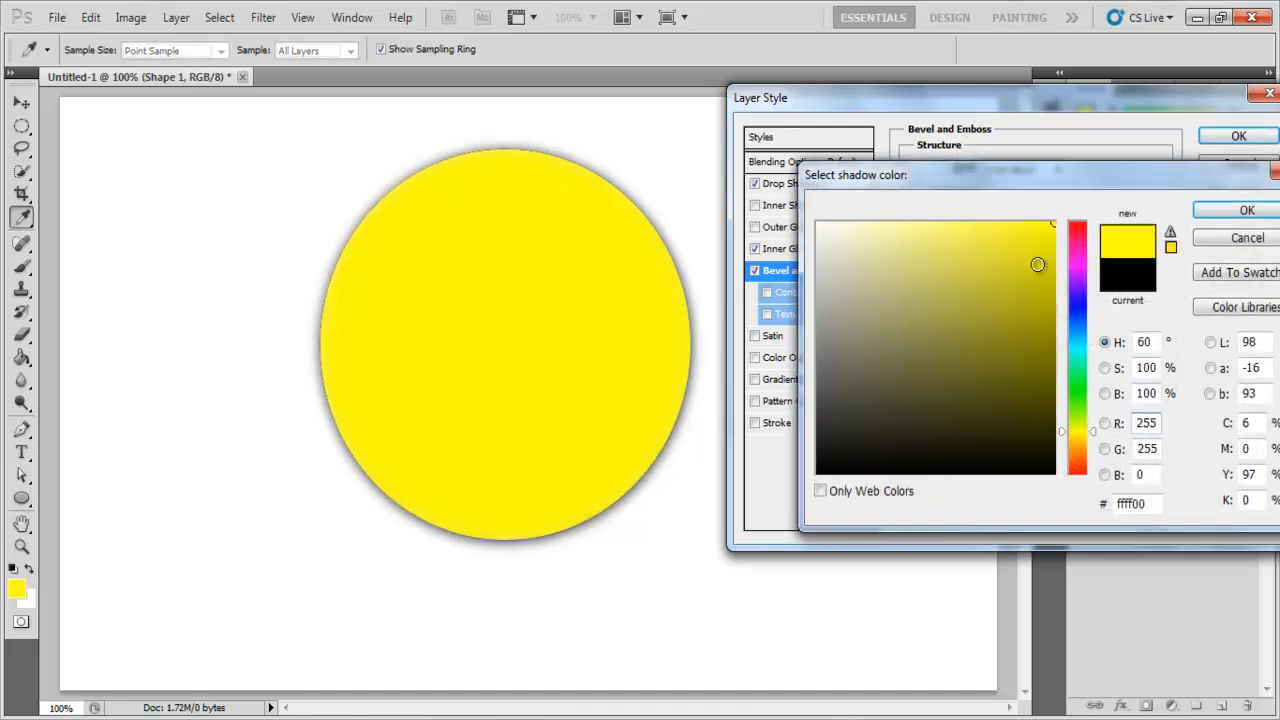
pyautogui.moveTo(1035, 244)
pyautogui.mouseDown()
pyautogui.moveTo(1031, 257)
pyautogui.moveTo(1016, 248)
pyautogui.mouseUp()
pyautogui.click(1240, 210)
pyautogui.click(1230, 136)
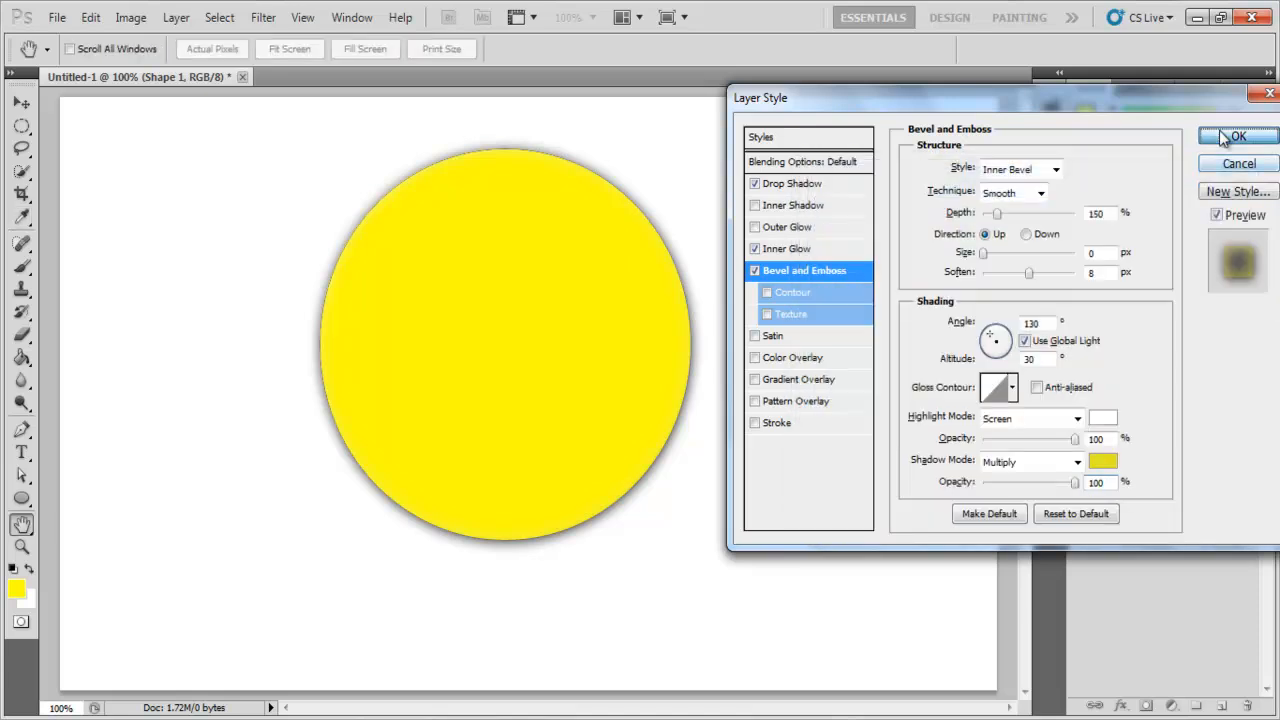
# Change the circle's fill to a slightly darker, less saturated yellow.
pyautogui.doubleClick(1108, 299)
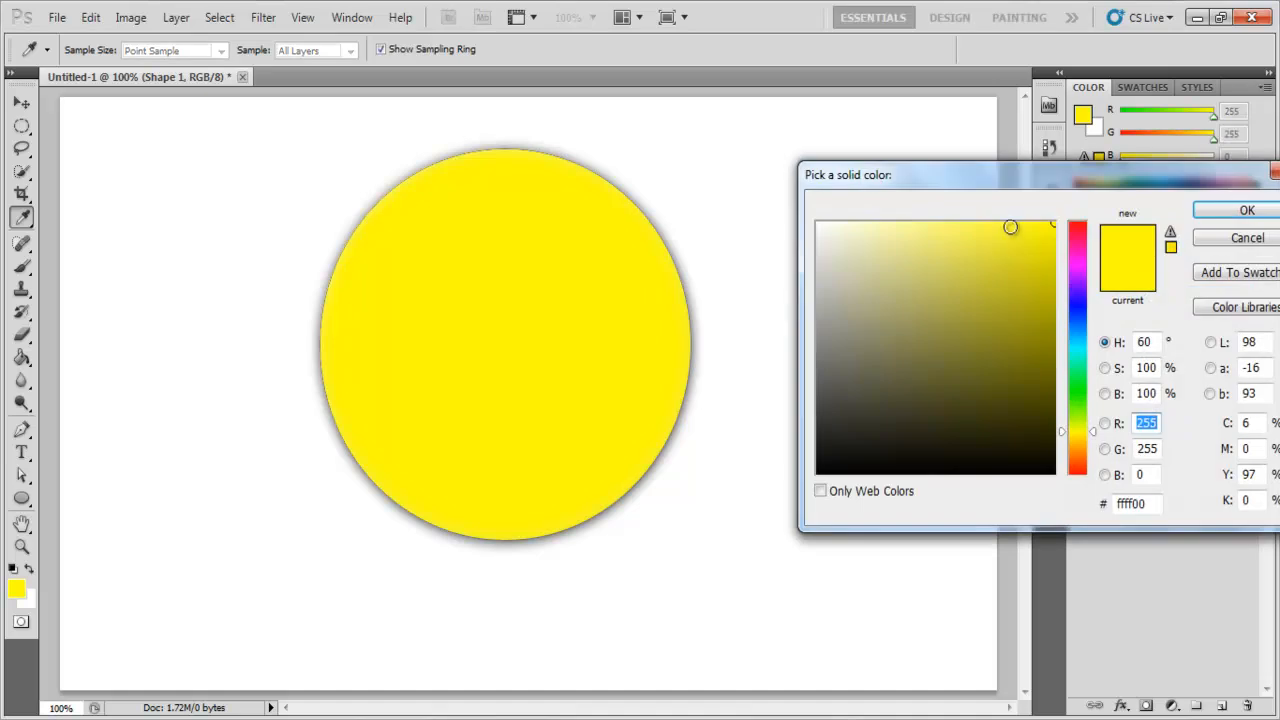
pyautogui.moveTo(1025, 249)
pyautogui.mouseDown()
pyautogui.moveTo(1031, 264)
pyautogui.moveTo(1040, 231)
pyautogui.mouseUp()
pyautogui.click(1230, 212)
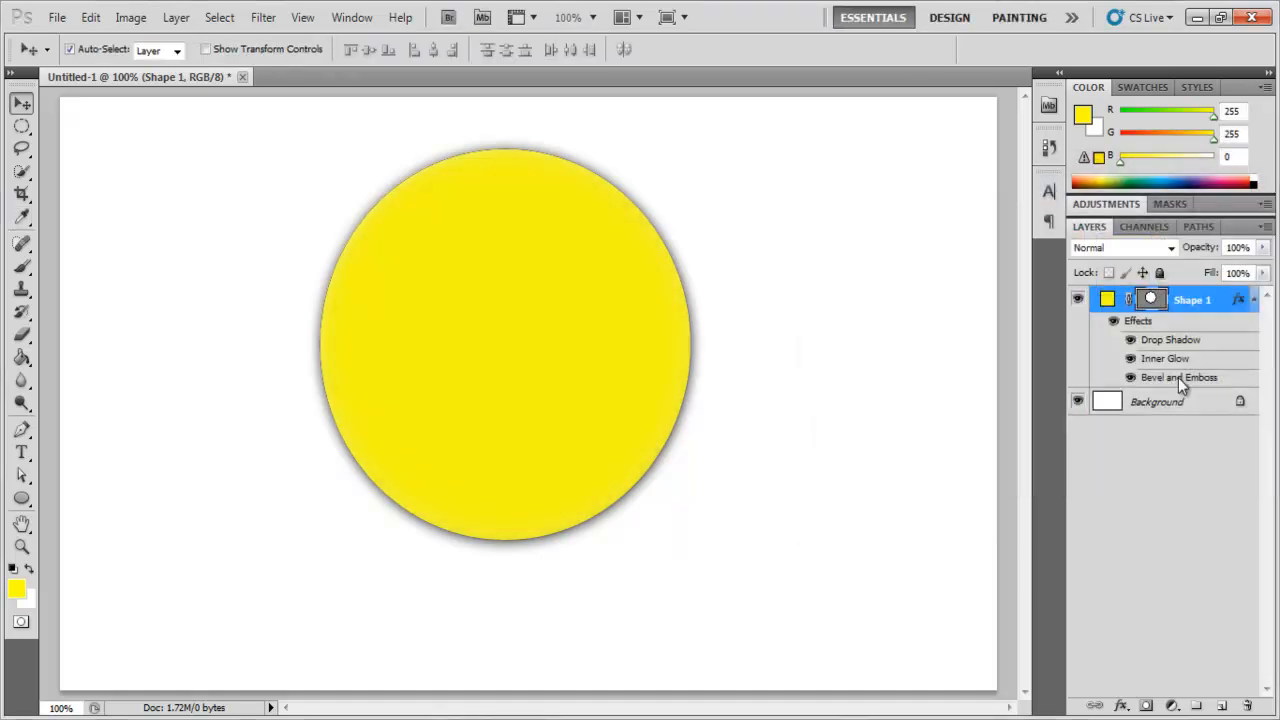
# Edit the circle's Bevel and Emboss, setting the altitude to 70° and increasing the size until a glossy rim highlight shows.
pyautogui.doubleClick(1155, 377)
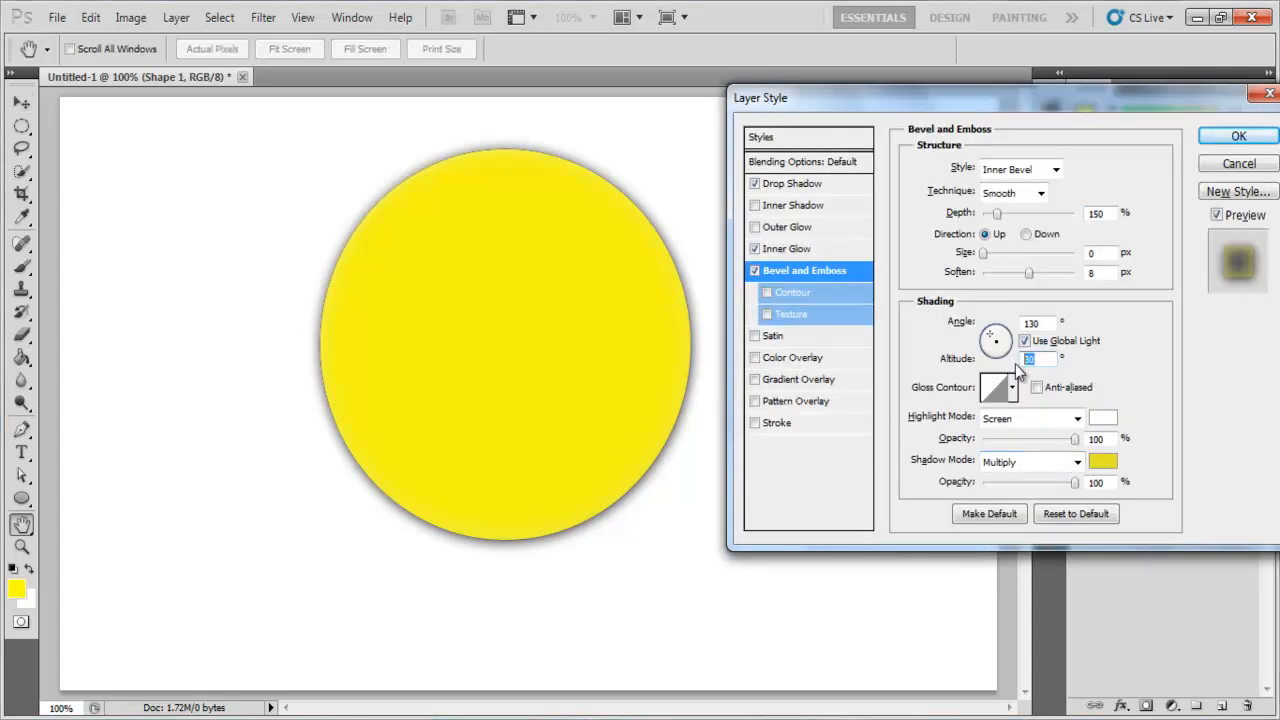
pyautogui.write('70')
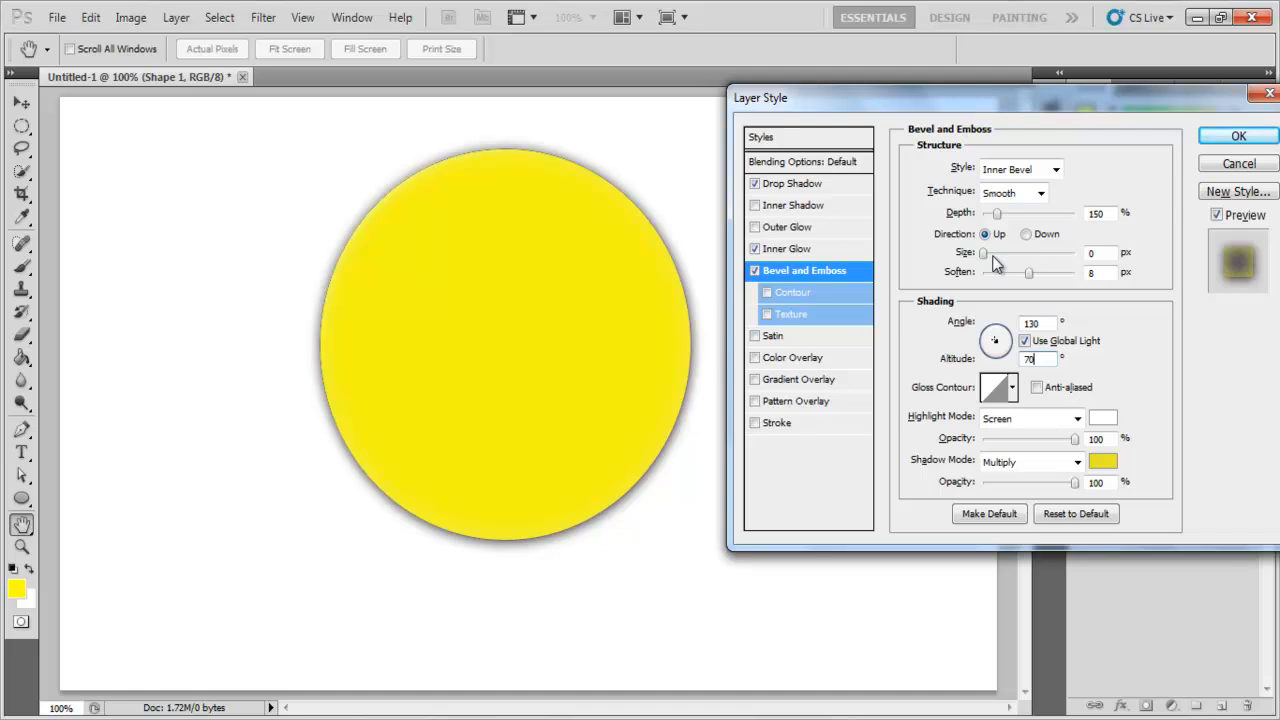
pyautogui.moveTo(988, 255); pyautogui.dragTo(997, 262)
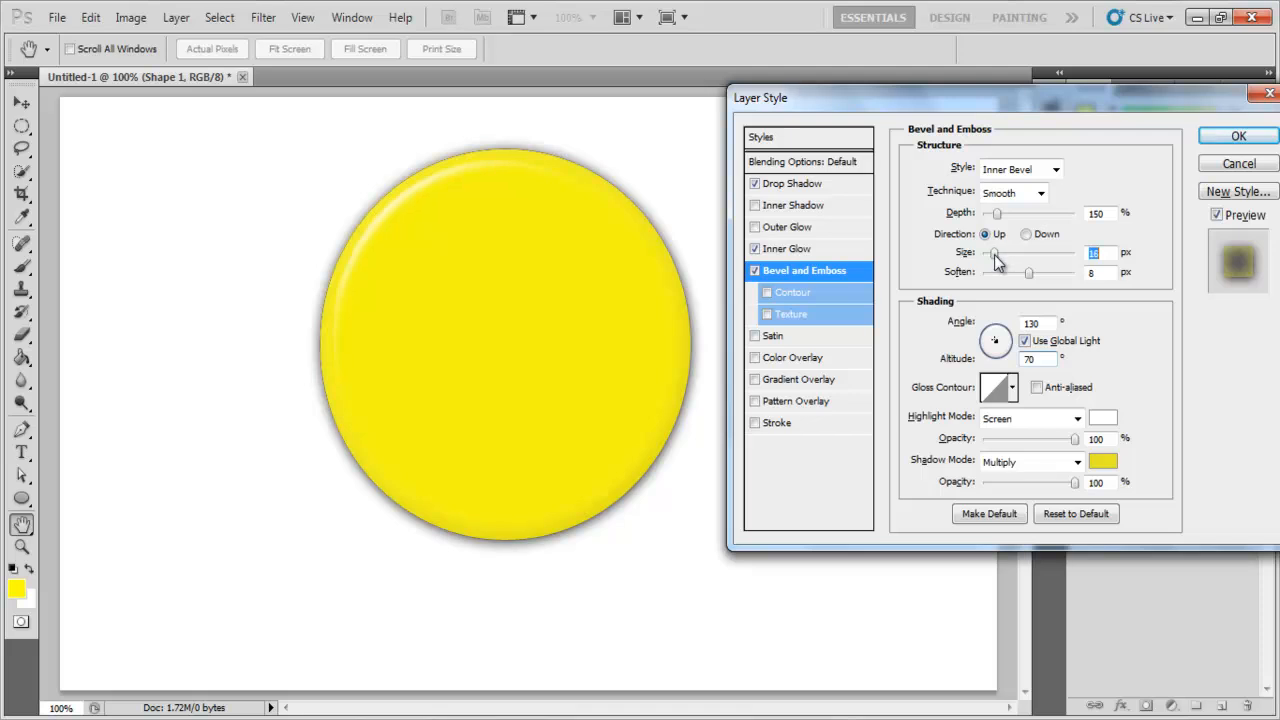
pyautogui.press('Return')
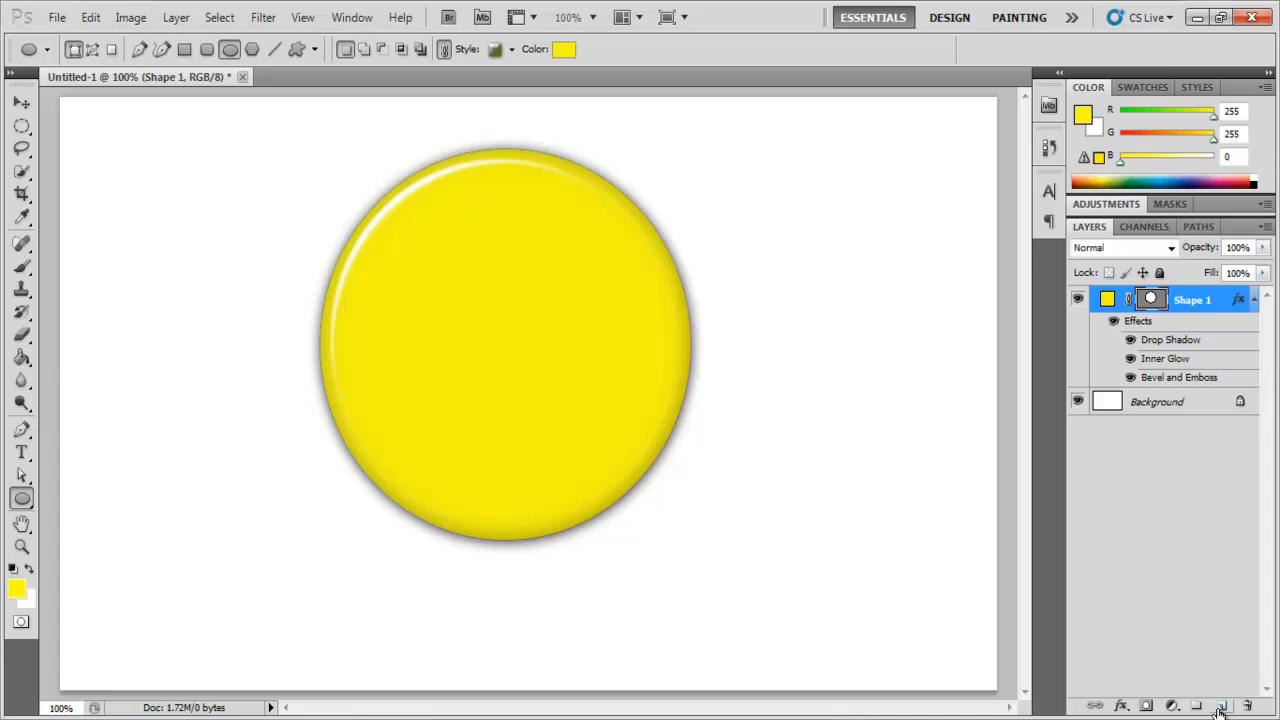
# Draw a tall dark oval as the left eye on a new layer in the face's upper half and duplicate it for the right eye.
pyautogui.click(1221, 707)
pyautogui.moveTo(376, 251); pyautogui.dragTo(430, 344)
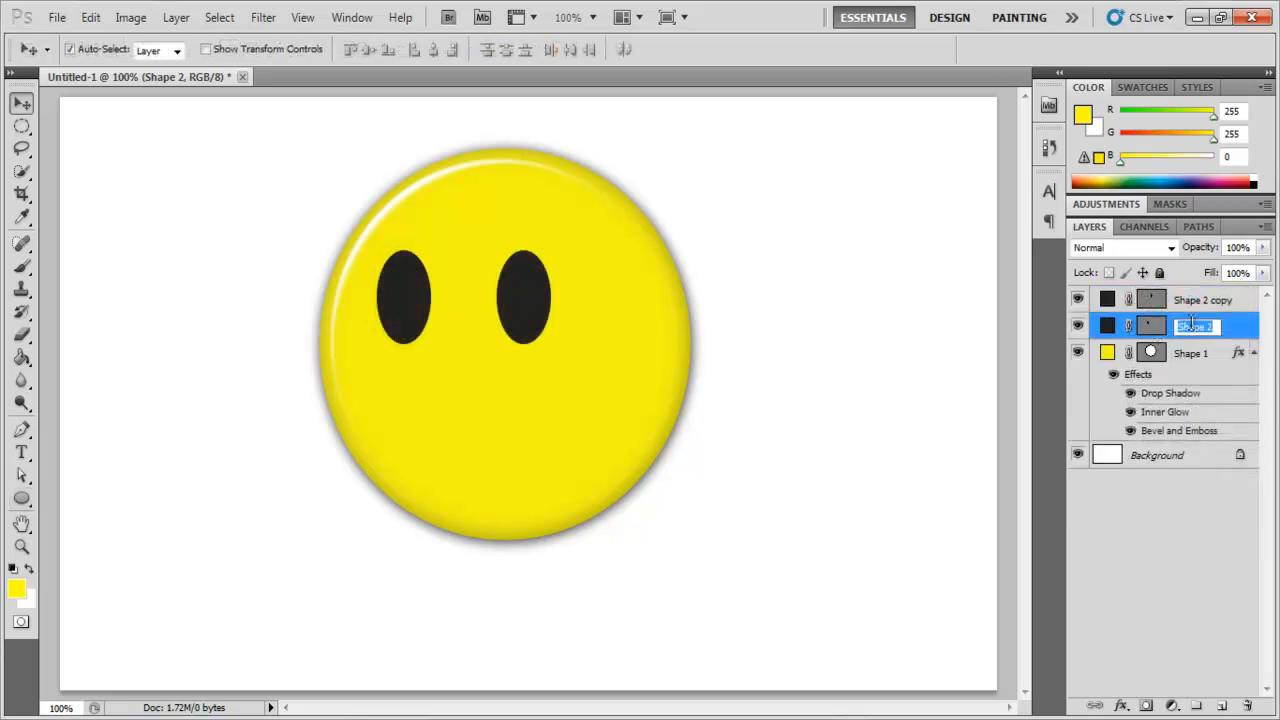
# Rename the two eye layers Left and Right to match their sides of the face.
pyautogui.write('Left')
pyautogui.press('Return')
pyautogui.doubleClick(1199, 299)
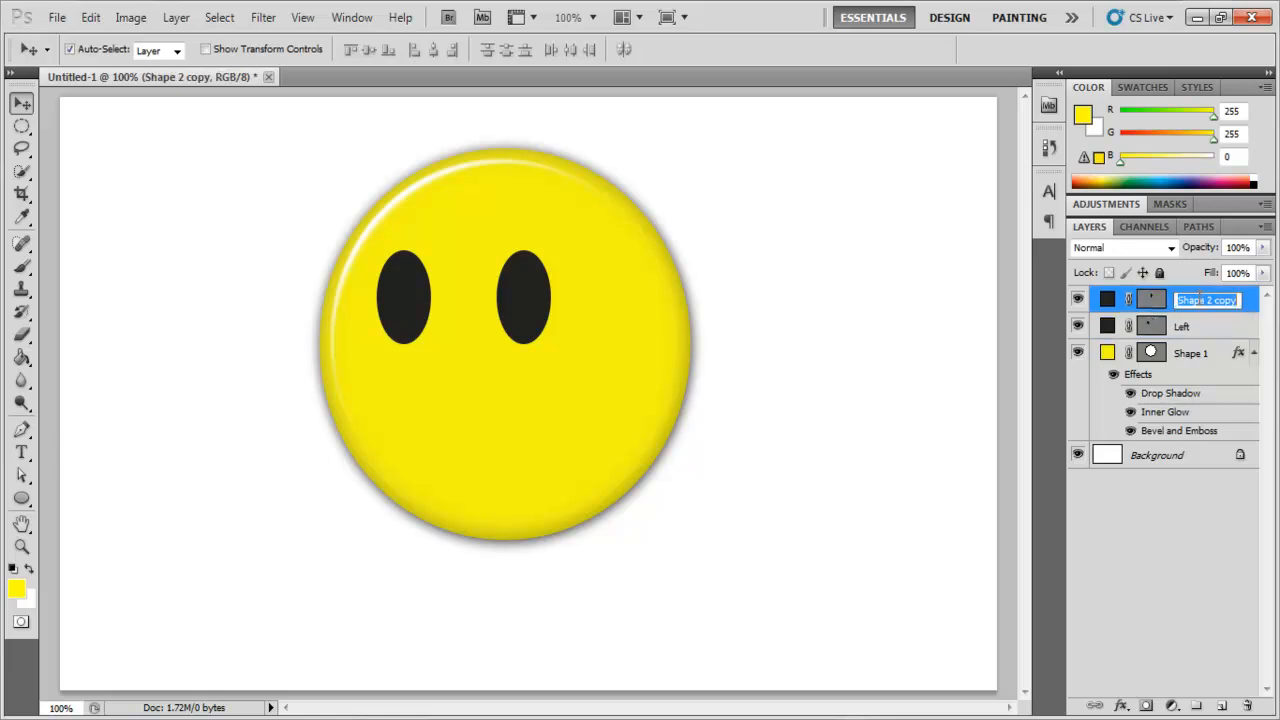
pyautogui.write('Right')
pyautogui.press('Return')
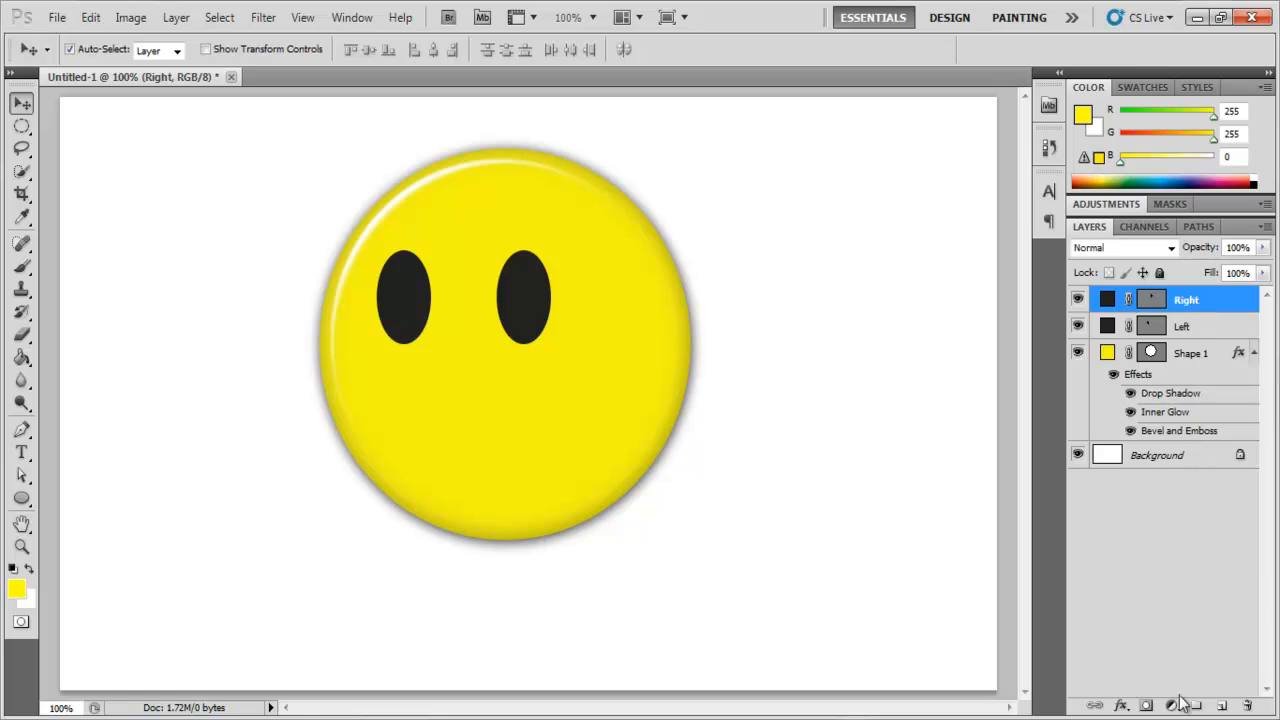
# Create a layer group named Eyes and move the Left and Right layers into it.
pyautogui.click(1197, 706)
pyautogui.doubleClick(1160, 297)
pyautogui.write('Eyes')
pyautogui.press('Return')
pyautogui.click(1180, 348)
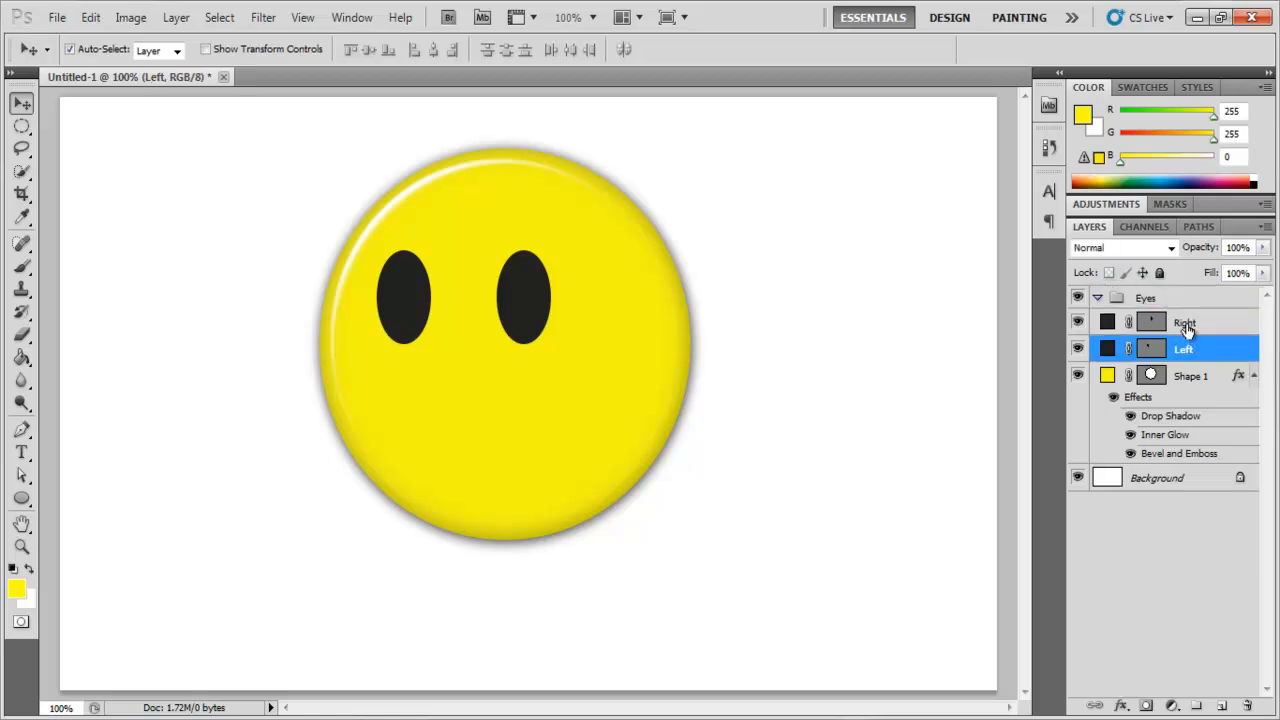
pyautogui.keyDown('shift'); pyautogui.click(1188, 322); pyautogui.keyUp('shift')
pyautogui.moveTo(1188, 322); pyautogui.dragTo(1176, 299)
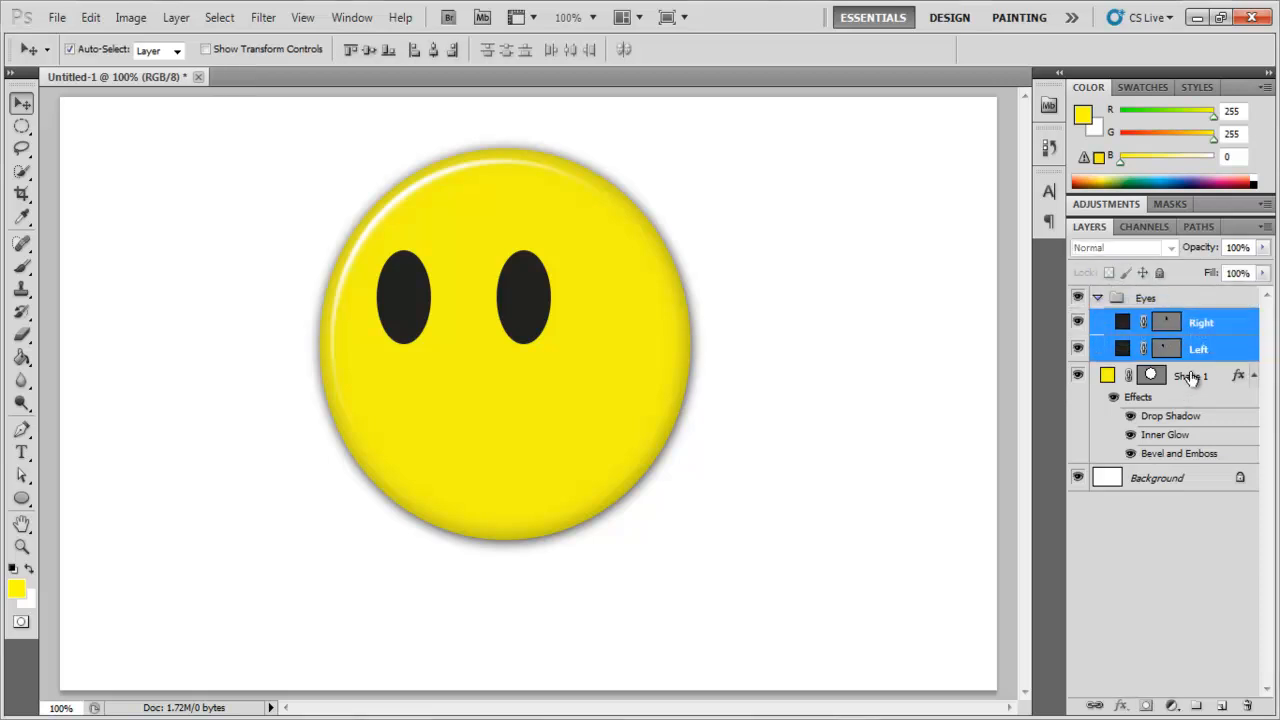
# Rename the yellow circle's Shape 1 layer as Face.
pyautogui.doubleClick(1190, 376)
pyautogui.write('Face')
pyautogui.press('Return')
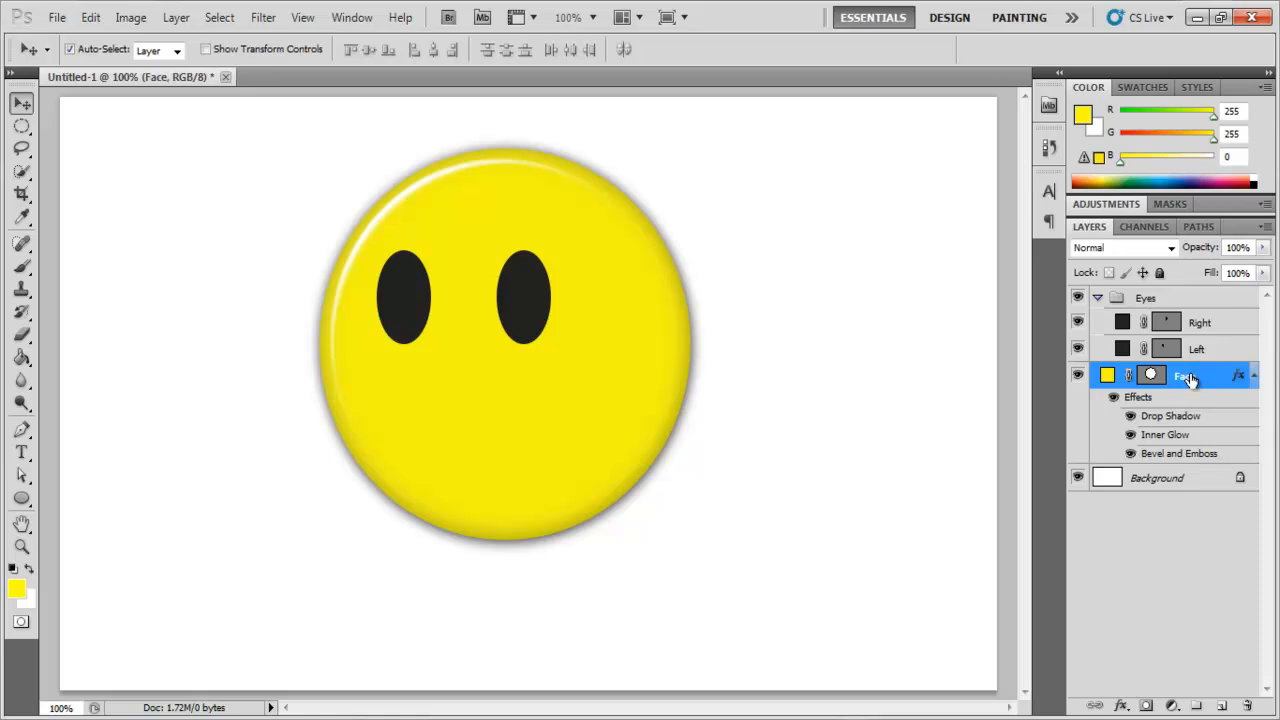
# Collapse the Eyes group and align it with the Face layer on their horizontal centres.
pyautogui.click(1097, 298)
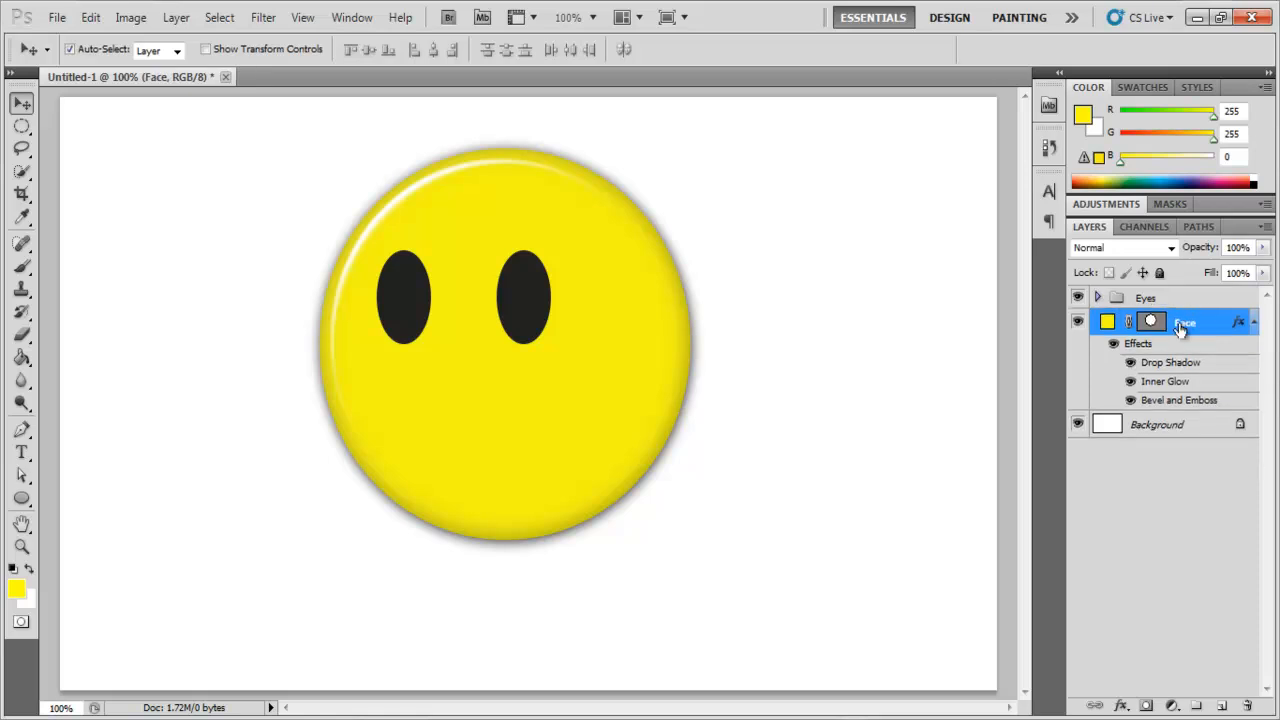
pyautogui.keyDown('shift'); pyautogui.click(1157, 300); pyautogui.keyUp('shift')
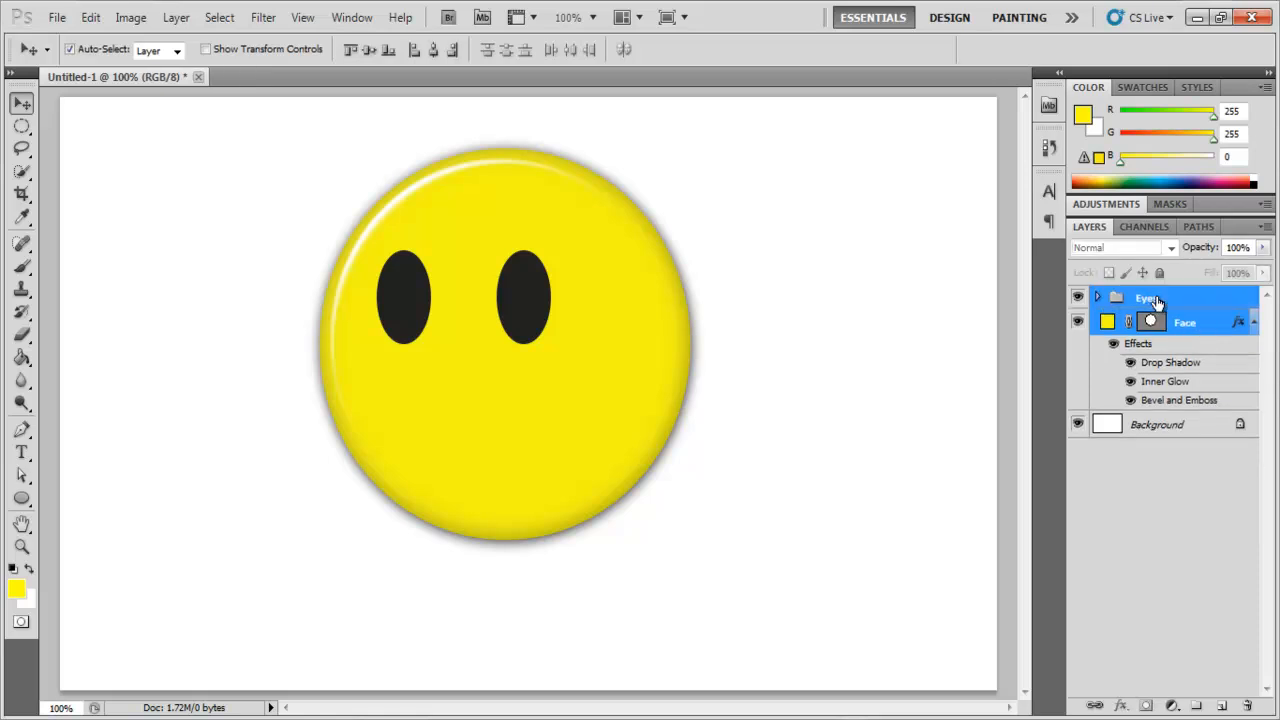
pyautogui.click(436, 50)
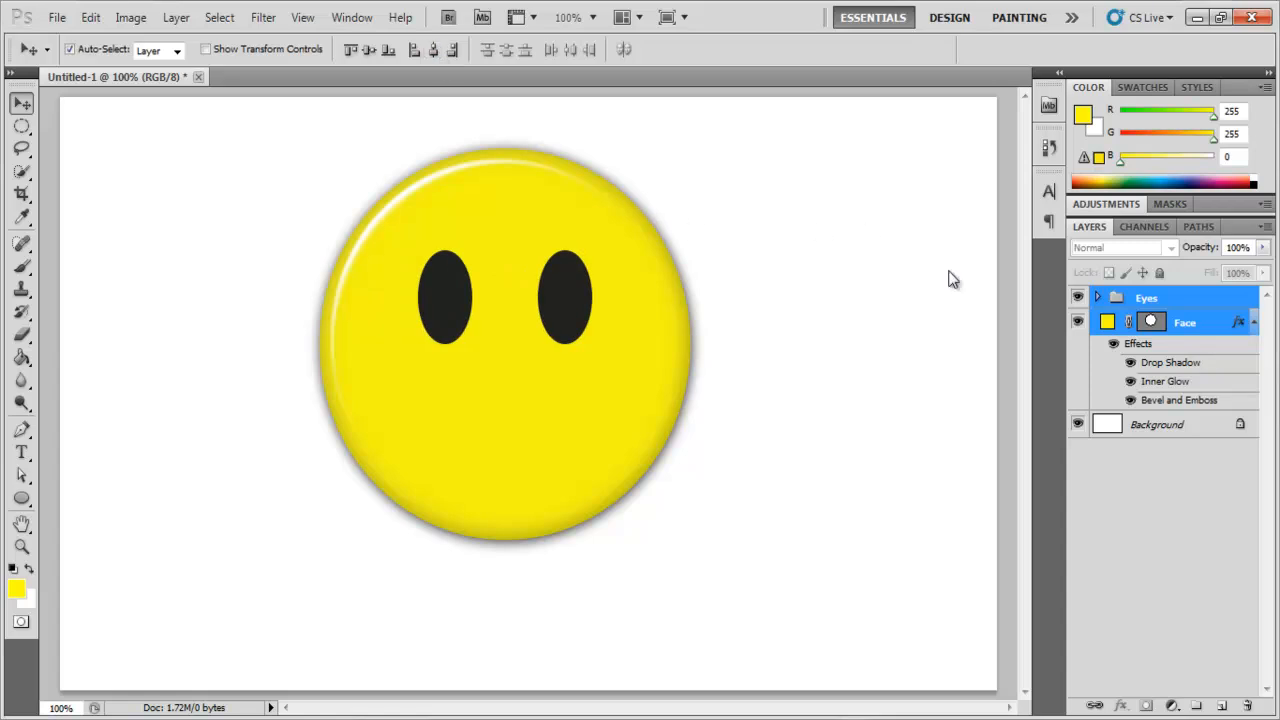
# Load the Face shape's outline as a selection and convert it to a path, with a new layer added above Face.
pyautogui.click(1189, 357)
pyautogui.keyDown('ctrl'); pyautogui.click(1155, 320); pyautogui.keyUp('ctrl')
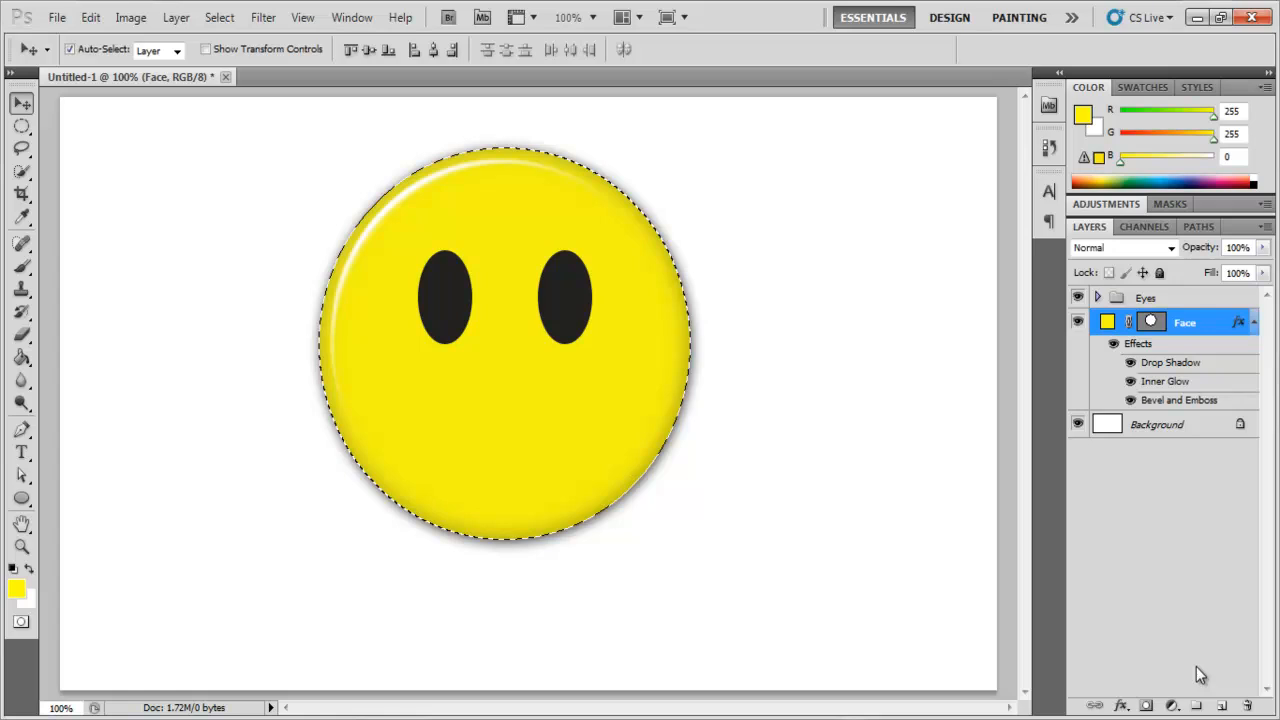
pyautogui.click(1222, 706)
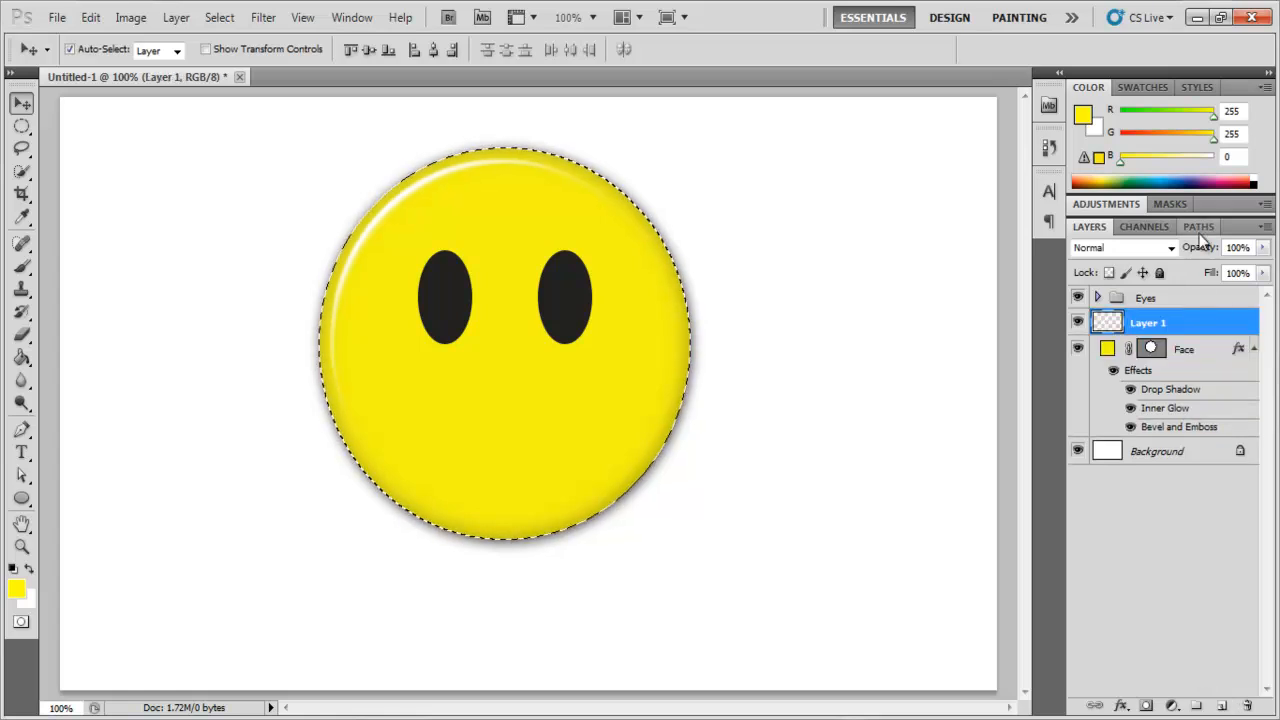
pyautogui.click(1199, 228)
pyautogui.click(1223, 706)
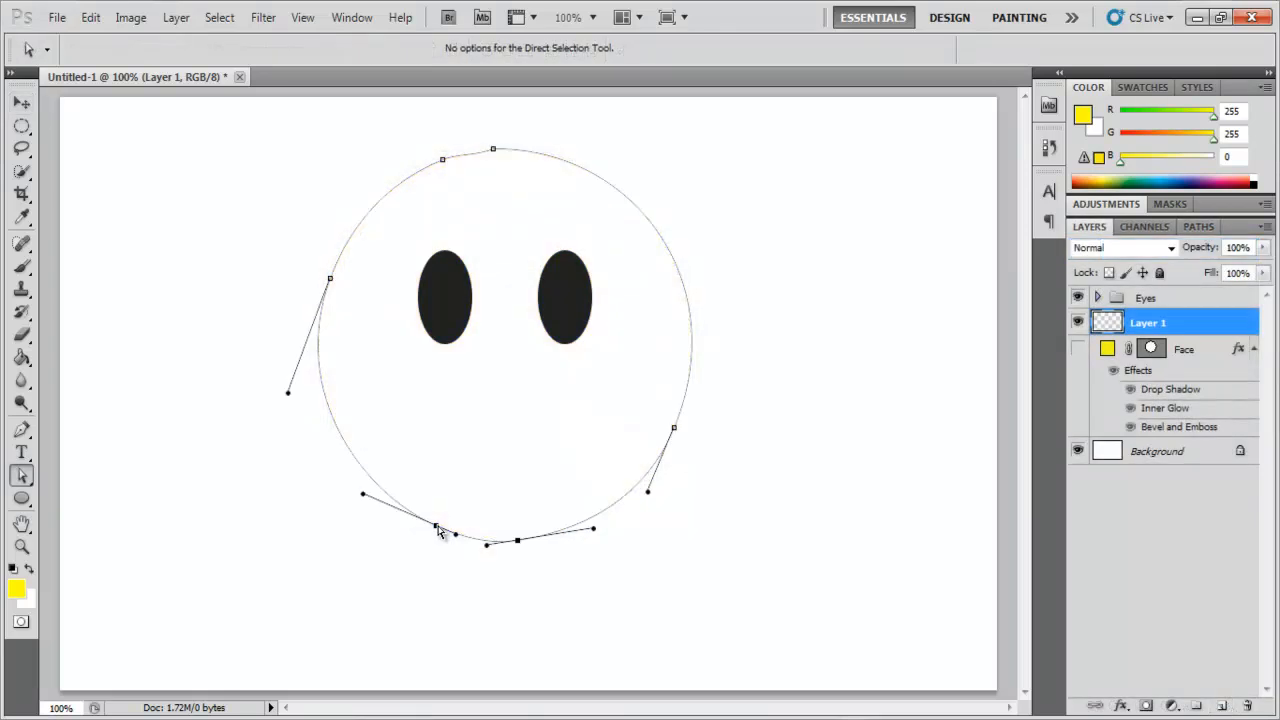
# Move the path's lower anchor points up into a wavy edge beneath the eyes and fill the path with the yellow foreground colour.
pyautogui.moveTo(520, 543); pyautogui.dragTo(546, 398)
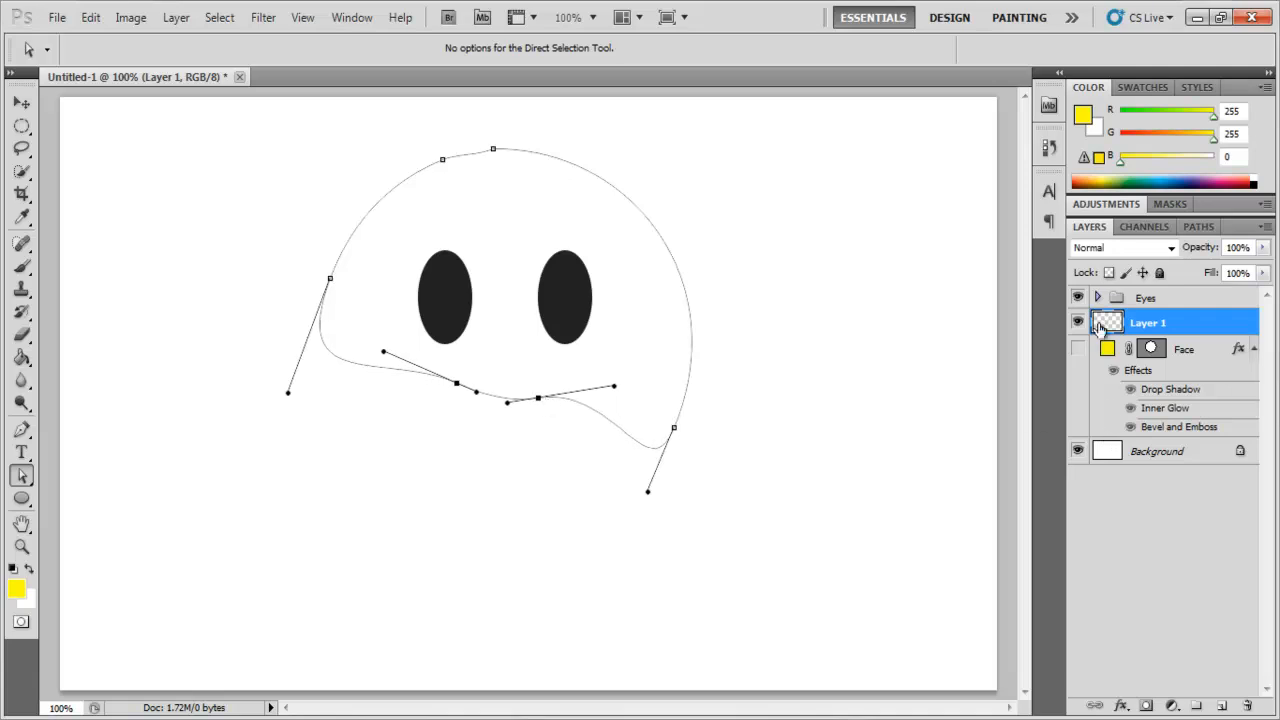
pyautogui.rightClick(669, 444)
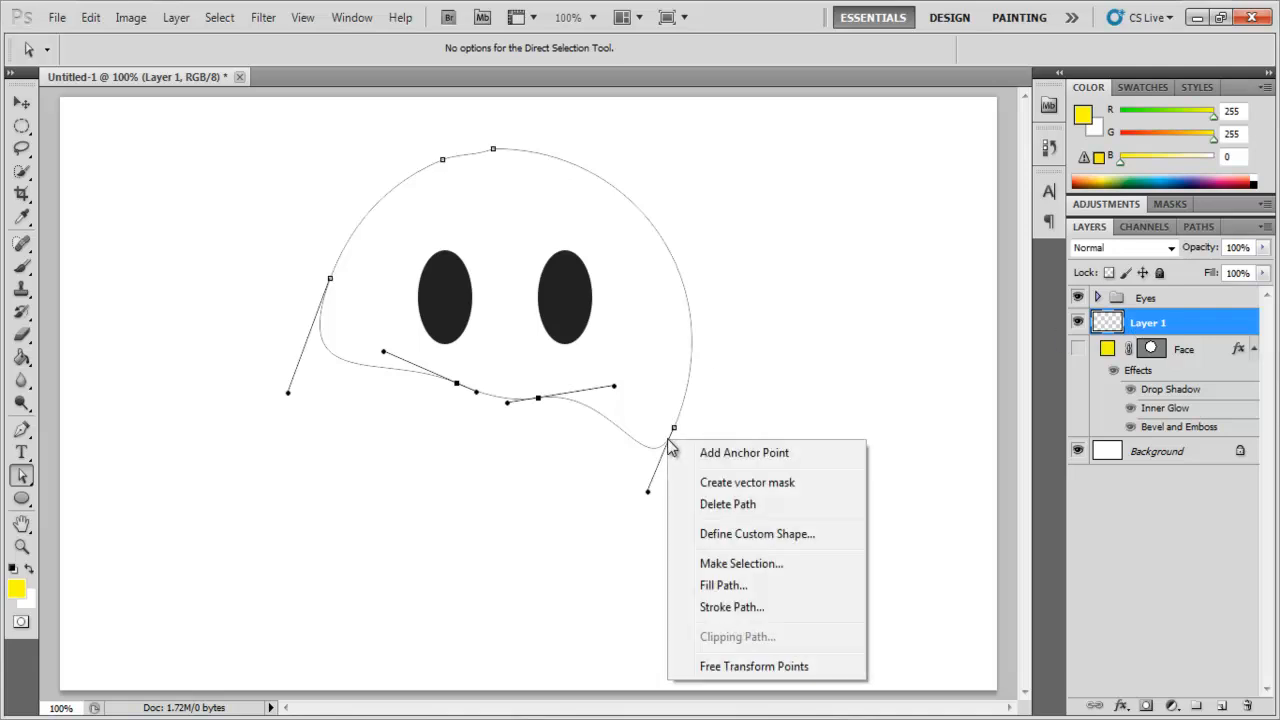
pyautogui.click(741, 587)
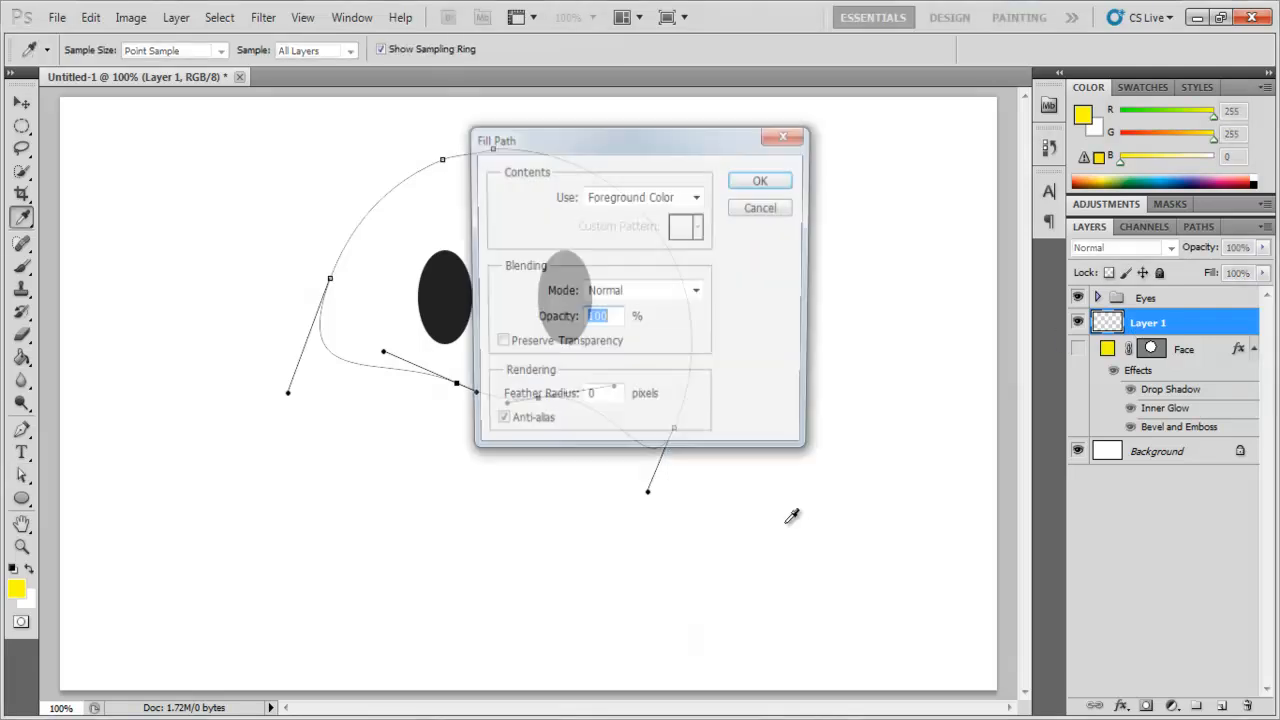
pyautogui.click(766, 177)
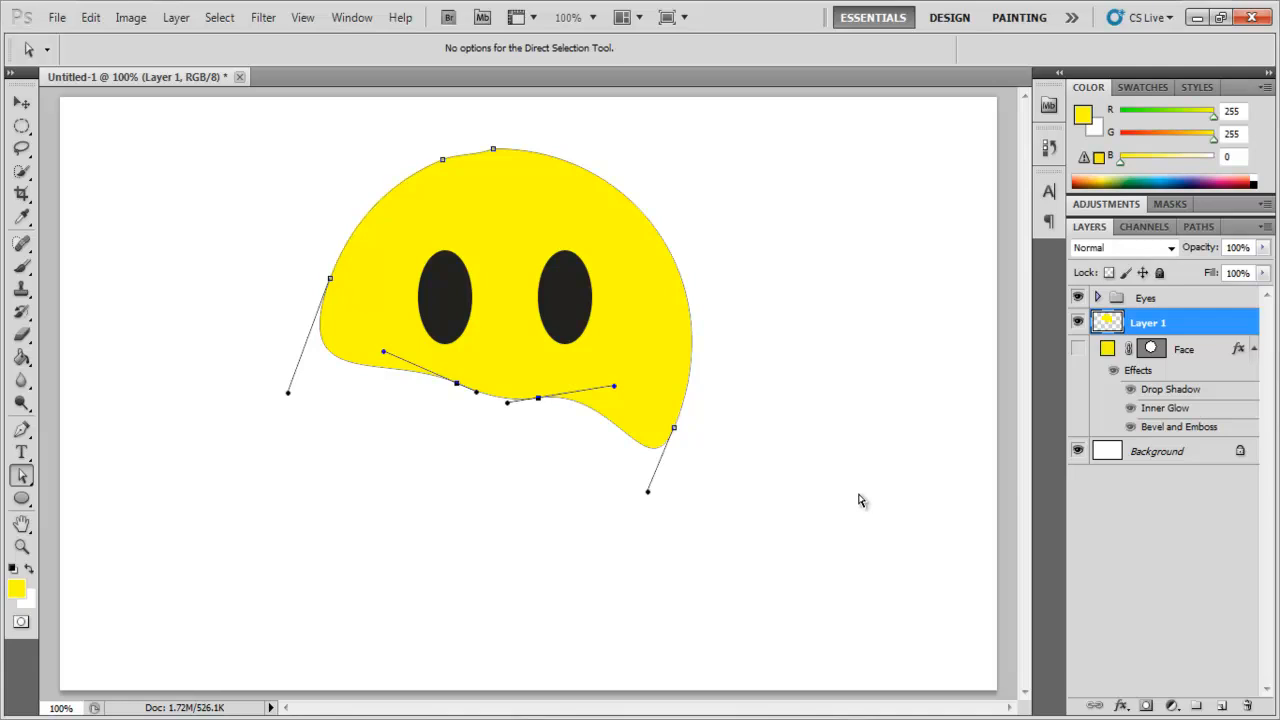
# Show the Face layer again and copy its layer style onto Layer 1.
pyautogui.click(1077, 348)
pyautogui.click(1199, 349)
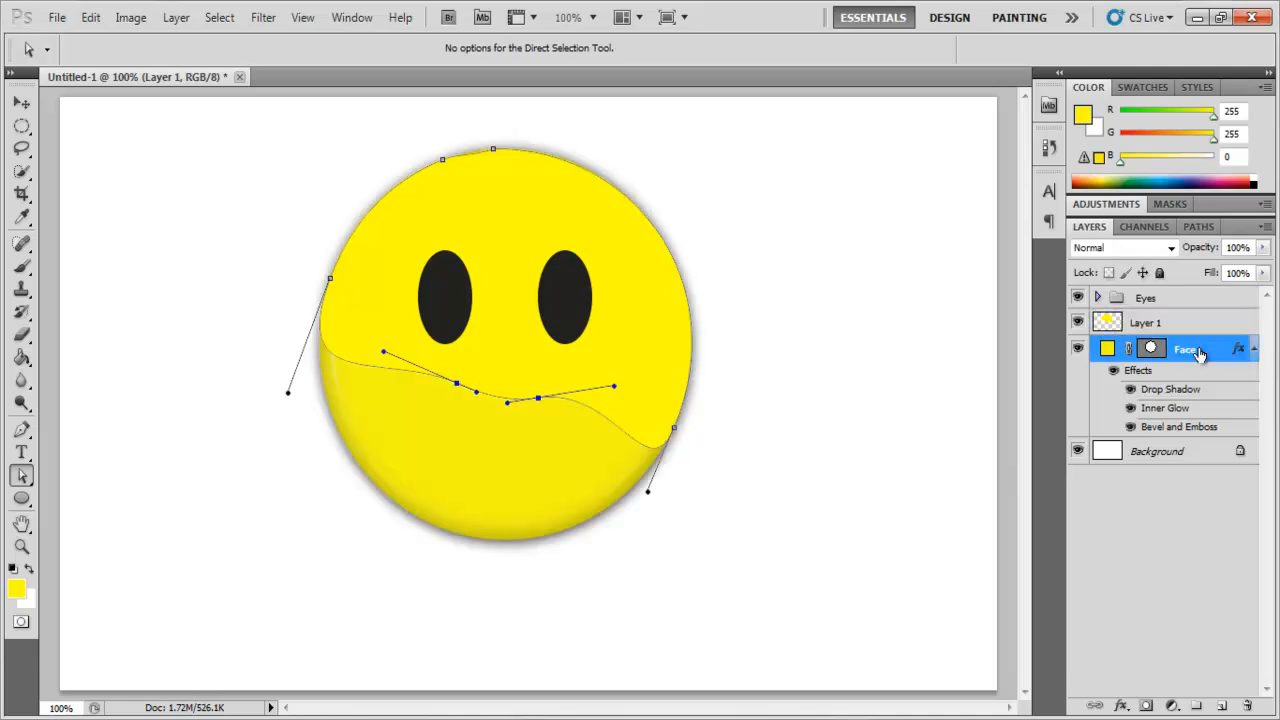
pyautogui.rightClick(1199, 347)
pyautogui.click(1073, 596)
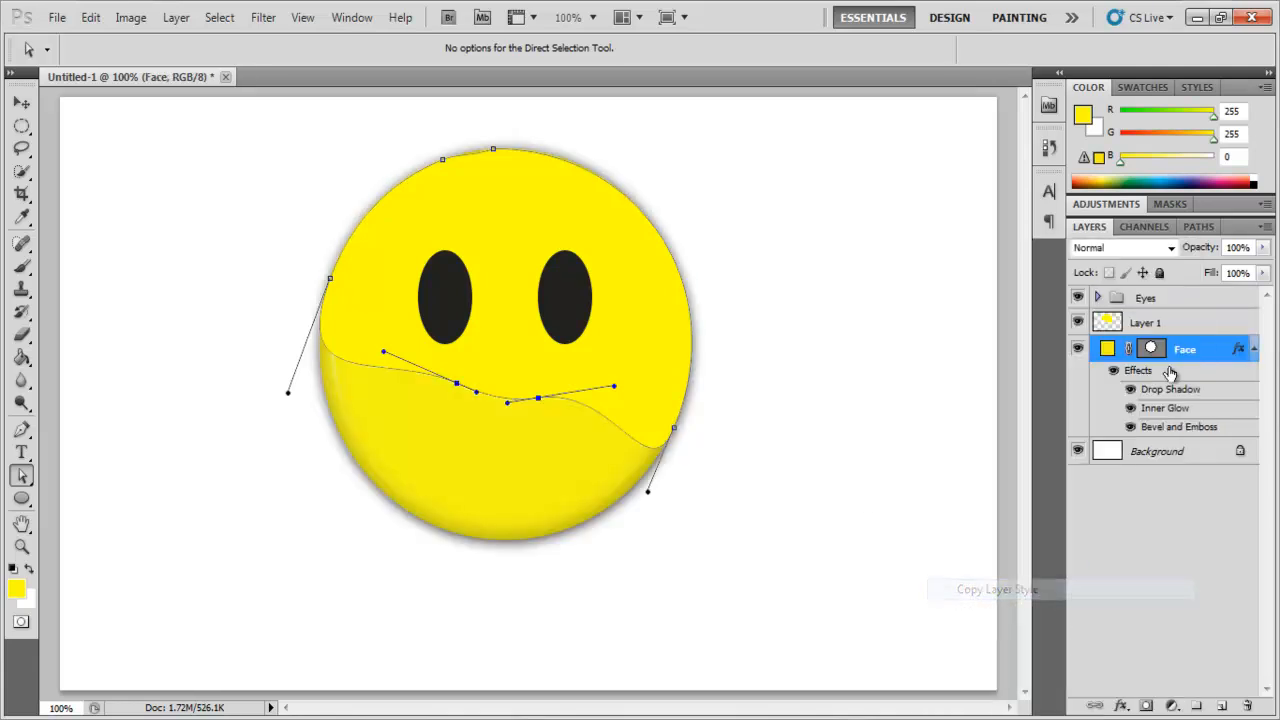
pyautogui.click(1160, 322)
pyautogui.rightClick(1160, 322)
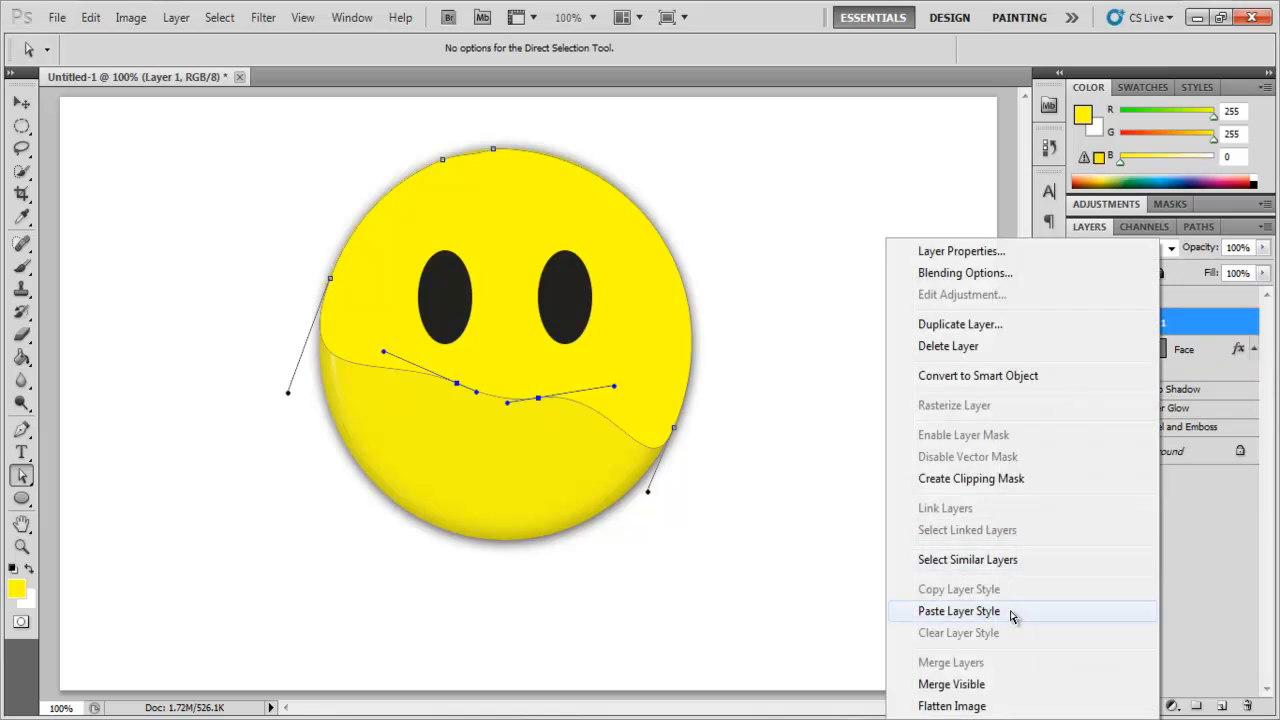
pyautogui.click(1011, 612)
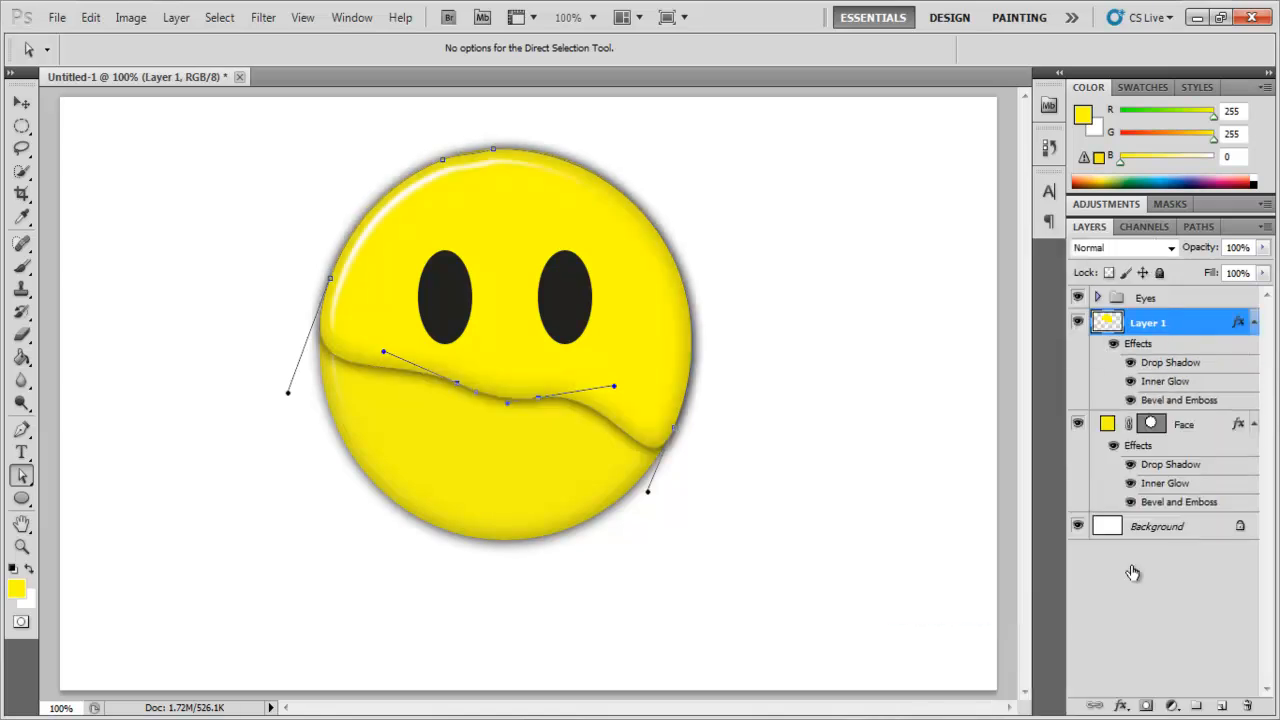
# Recolour the original Face shape with the eyes' dark colour 222220 and delete the wavy path.
pyautogui.doubleClick(1107, 424)
pyautogui.click(550, 314)
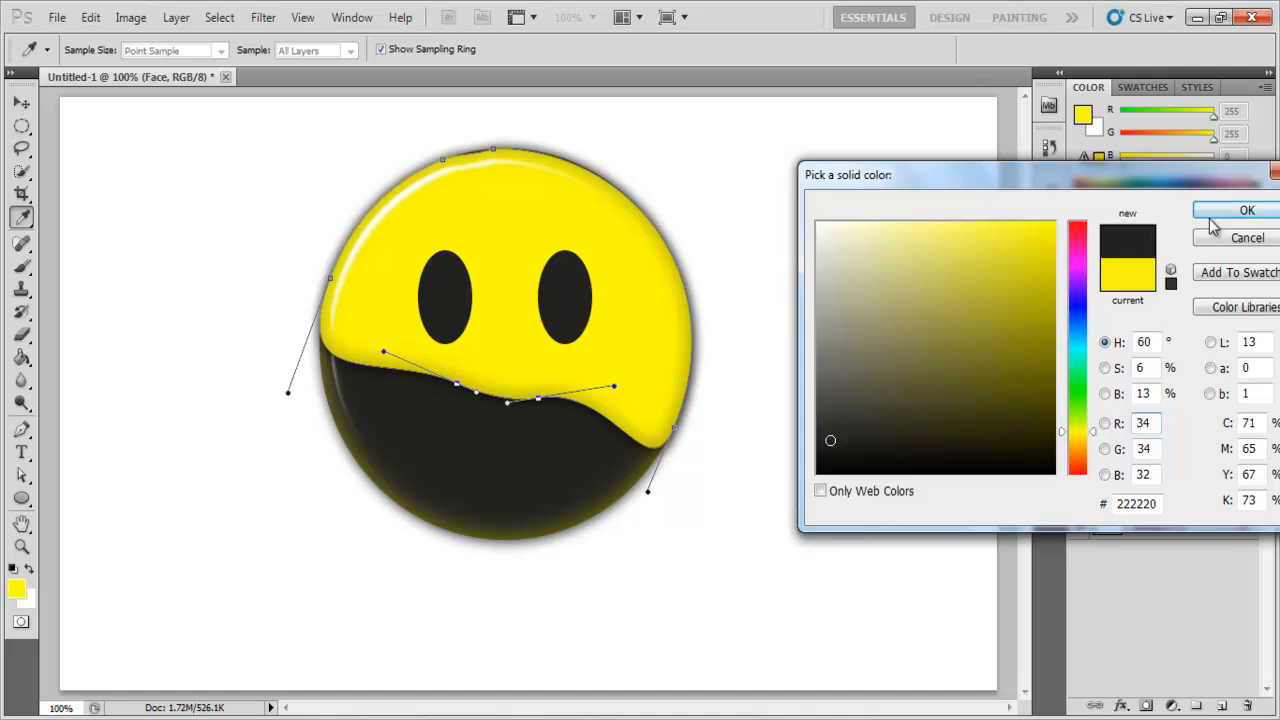
pyautogui.click(1247, 210)
pyautogui.rightClick(549, 402)
pyautogui.click(615, 467)
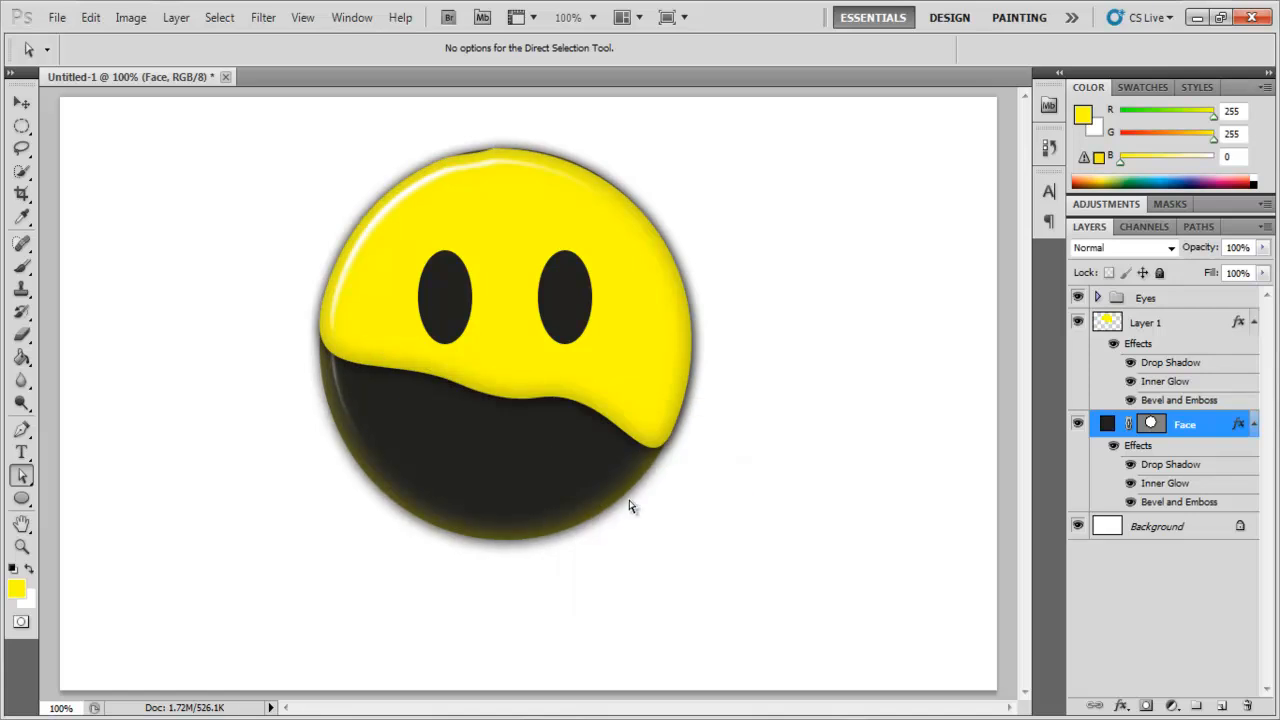
# Reduce the dark shape's Bevel and Emboss to a depth of 1% and a size of 0 px.
pyautogui.doubleClick(1173, 503)
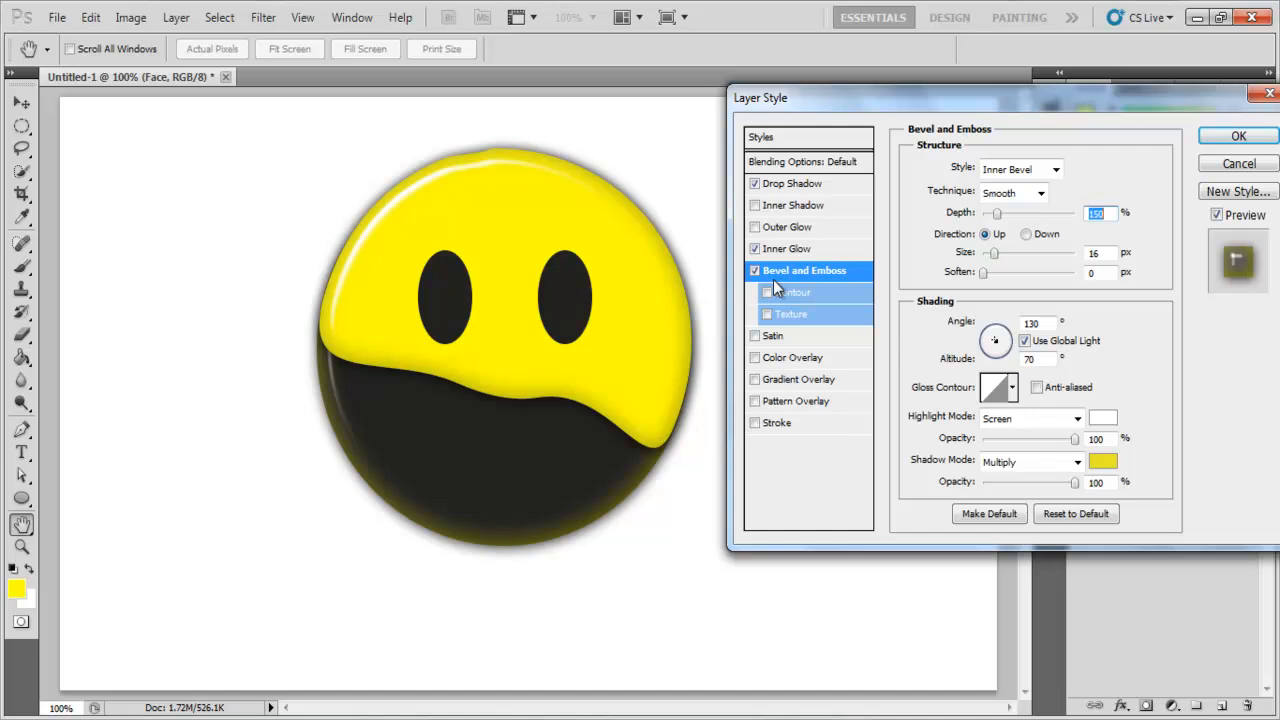
pyautogui.moveTo(993, 253); pyautogui.dragTo(978, 218)
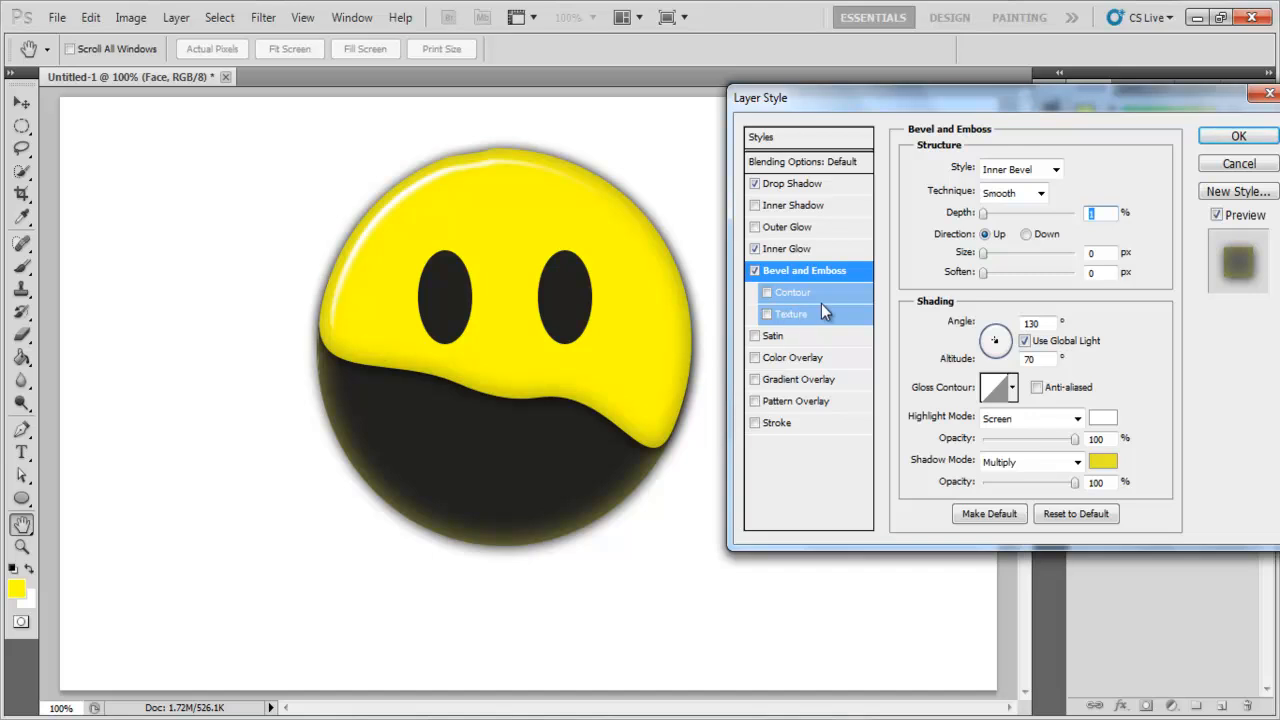
pyautogui.click(1228, 136)
# Draw a pointed, angled eyebrow shape above the right eye with the Pen tool and colour it with the eye's dark tone.
pyautogui.press('p')
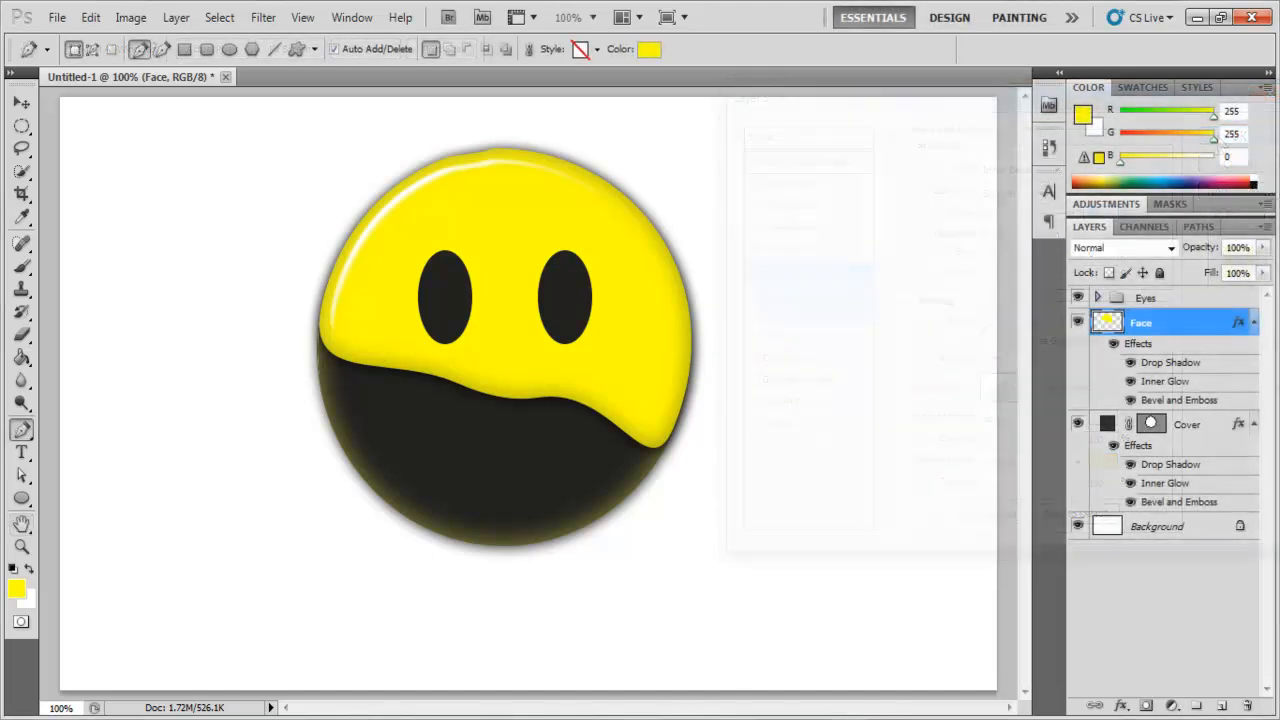
pyautogui.click(519, 250)
pyautogui.click(621, 161)
pyautogui.click(659, 214)
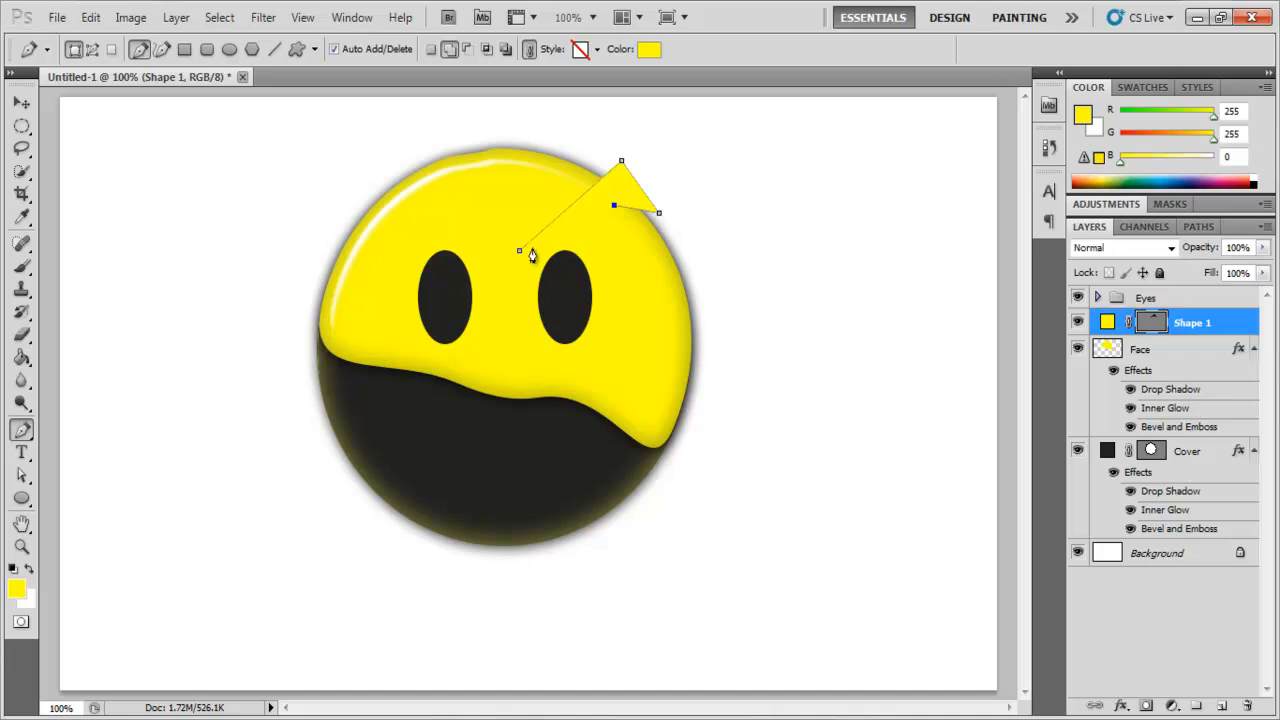
pyautogui.click(520, 252)
pyautogui.click(646, 55)
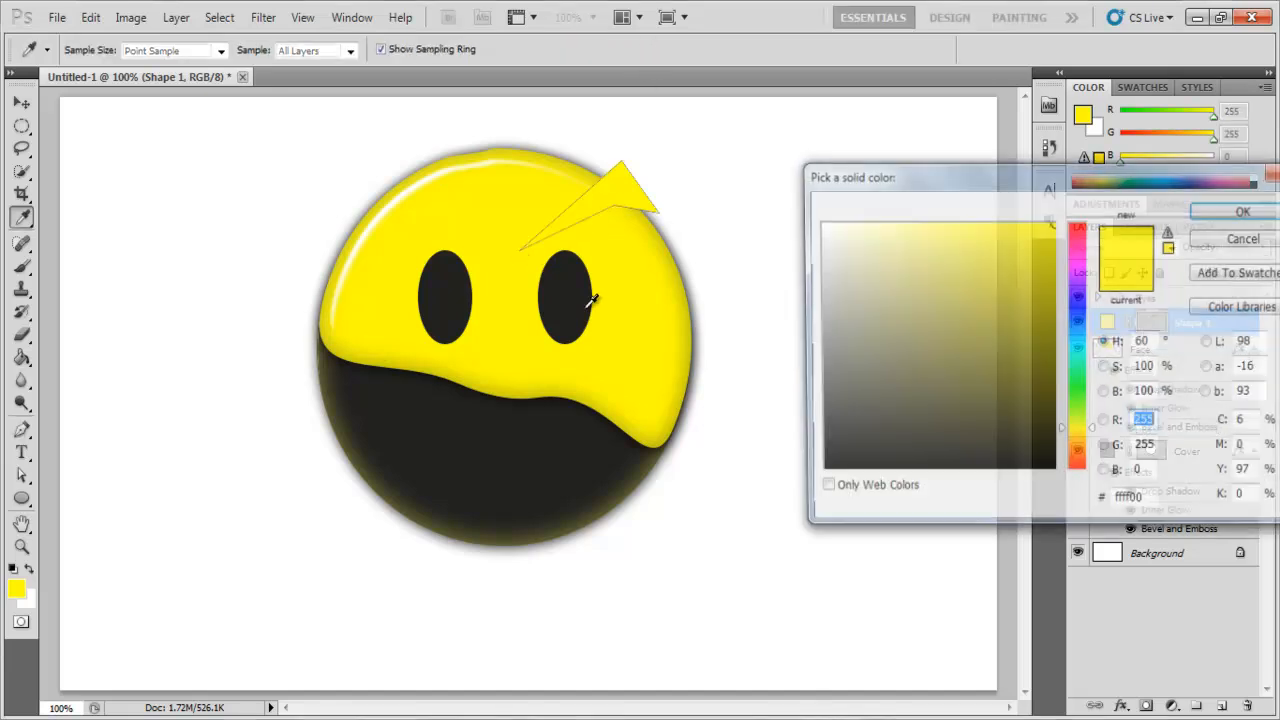
pyautogui.click(586, 300)
pyautogui.click(1200, 209)
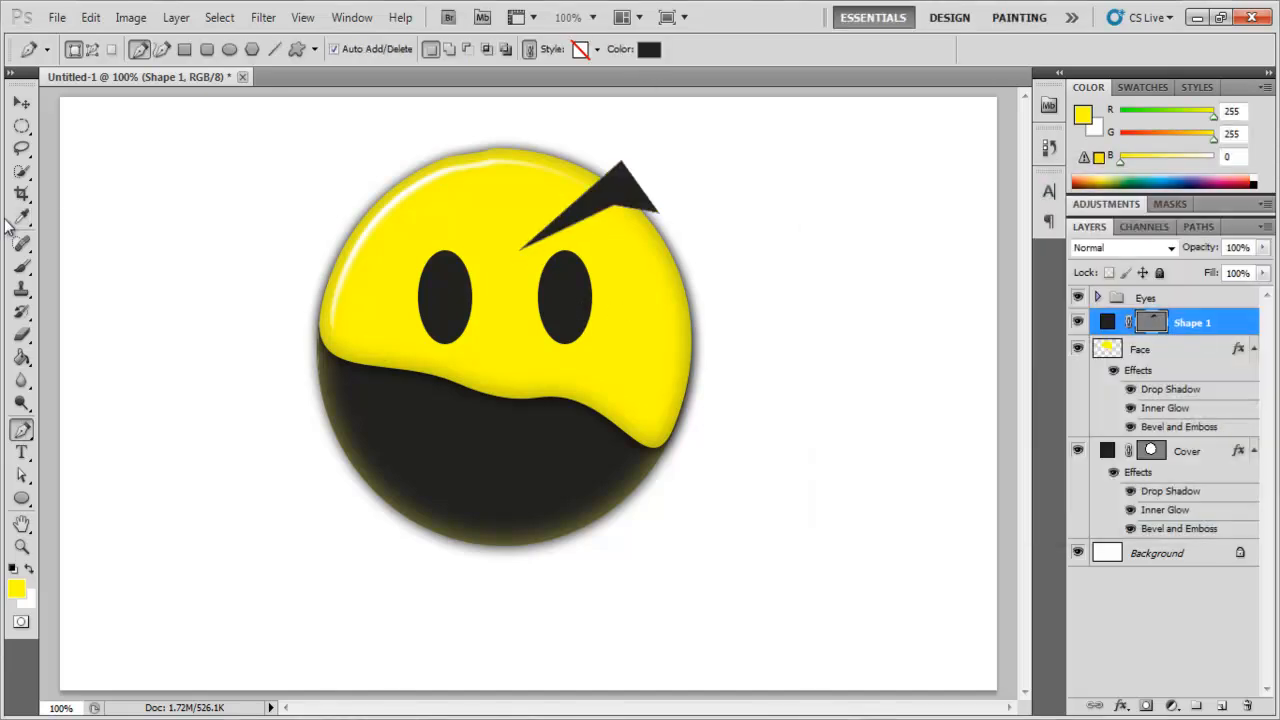
# Duplicate the eyebrow shape, flip the copy horizontally and place it above the left eye.
pyautogui.click(27, 106)
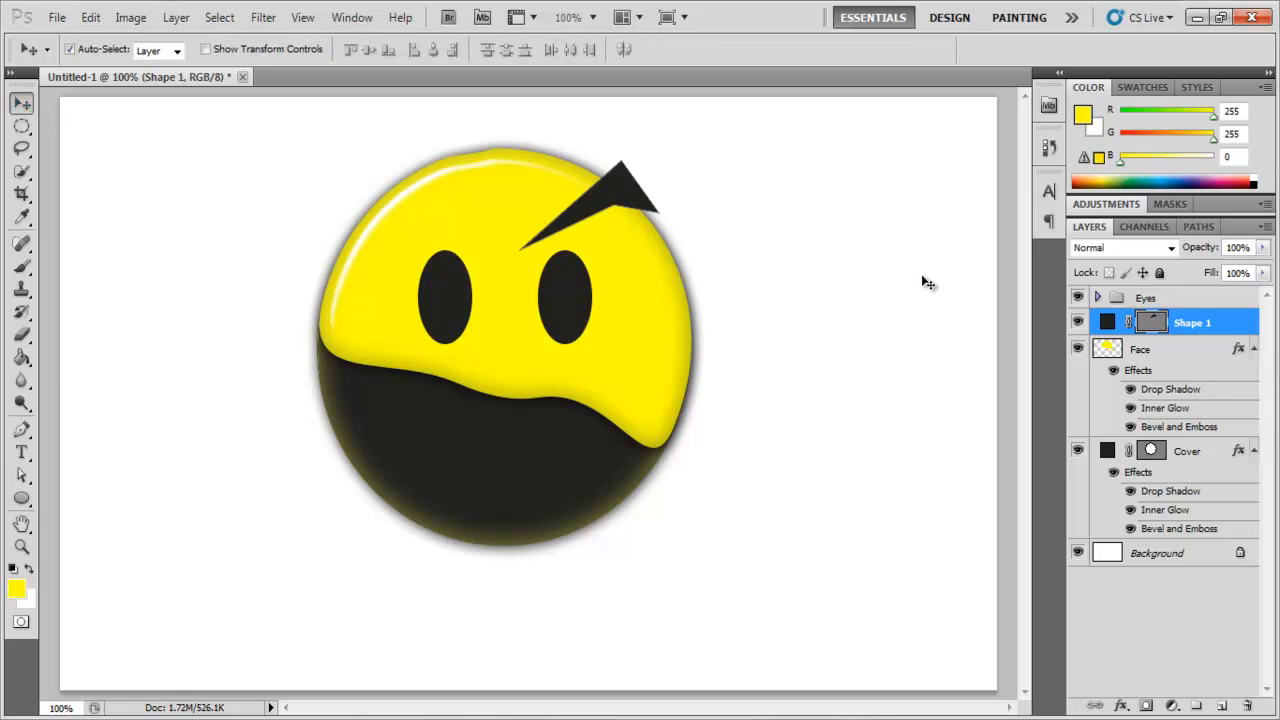
pyautogui.hotkey('ctrl', 'j')
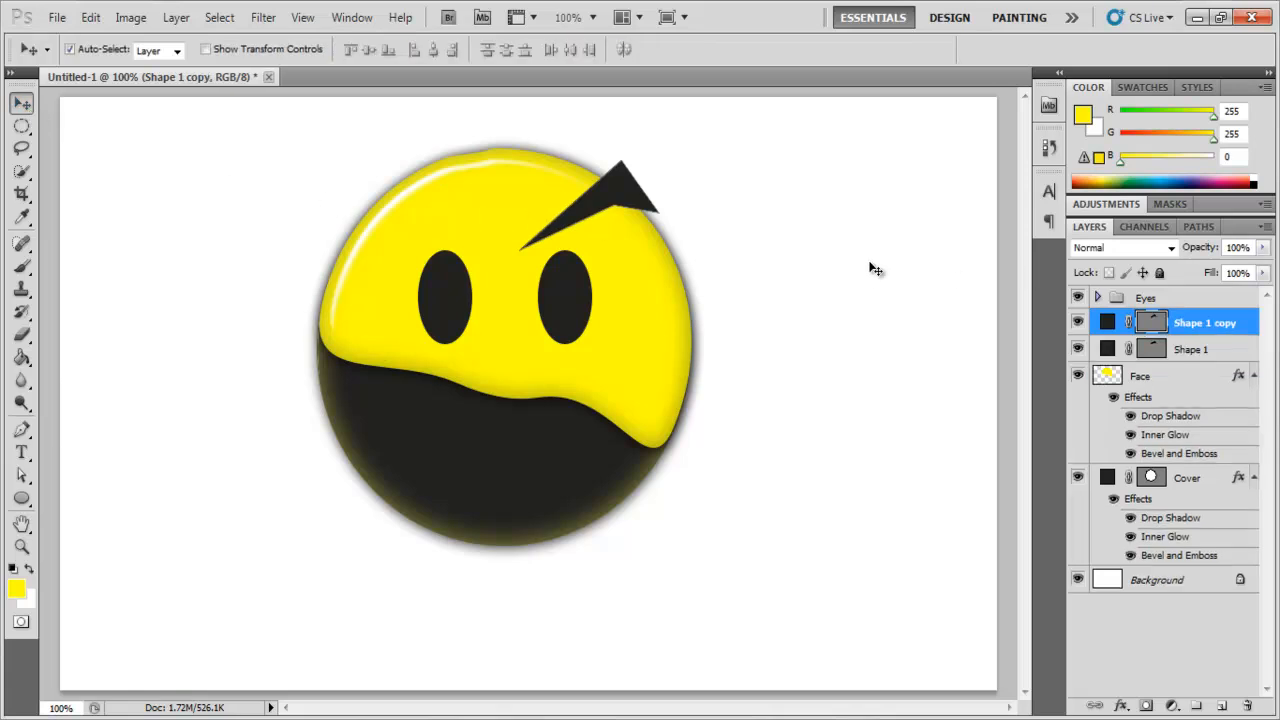
pyautogui.hotkey('ctrl', 't')
pyautogui.rightClick(605, 186)
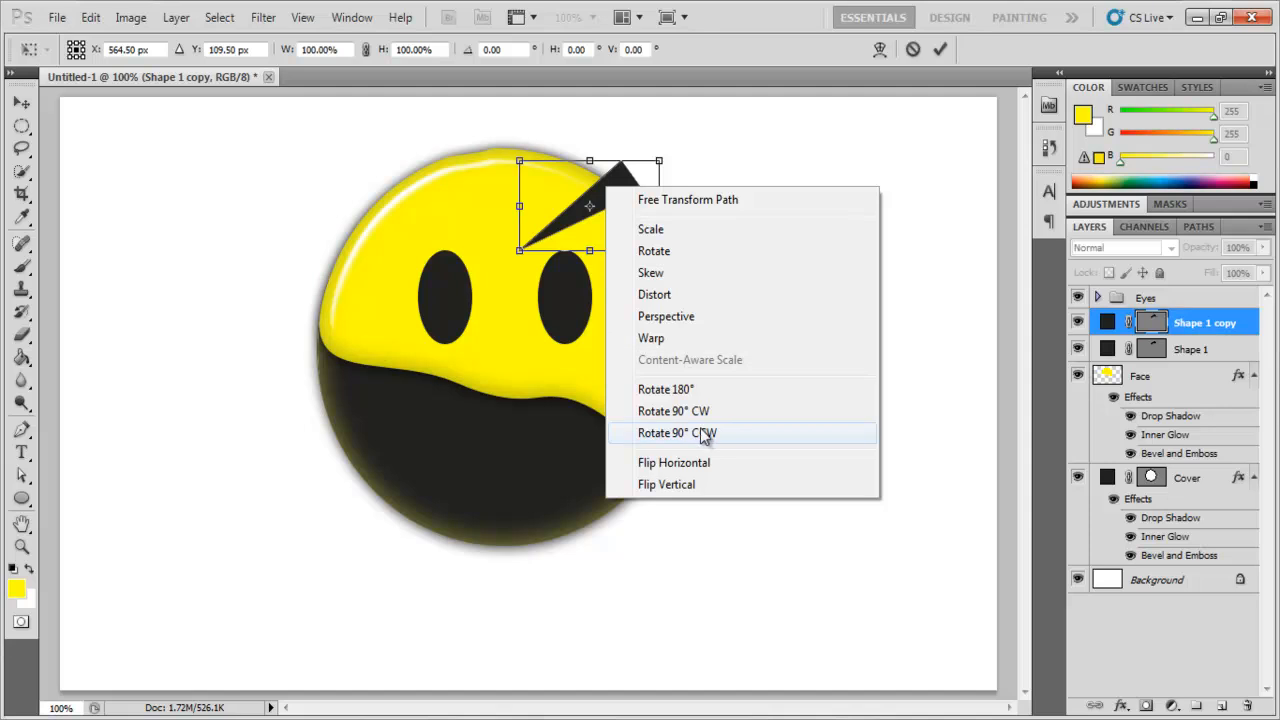
pyautogui.click(700, 462)
pyautogui.moveTo(563, 200); pyautogui.dragTo(396, 200)
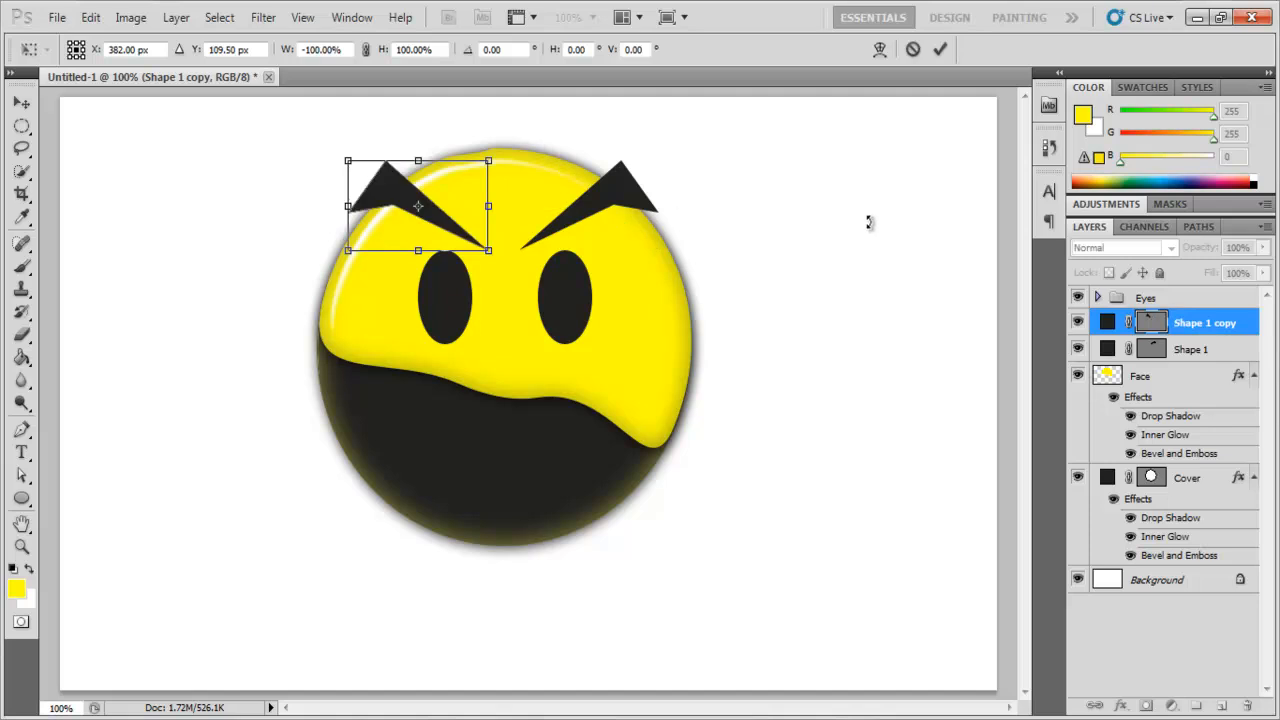
pyautogui.press('Return')
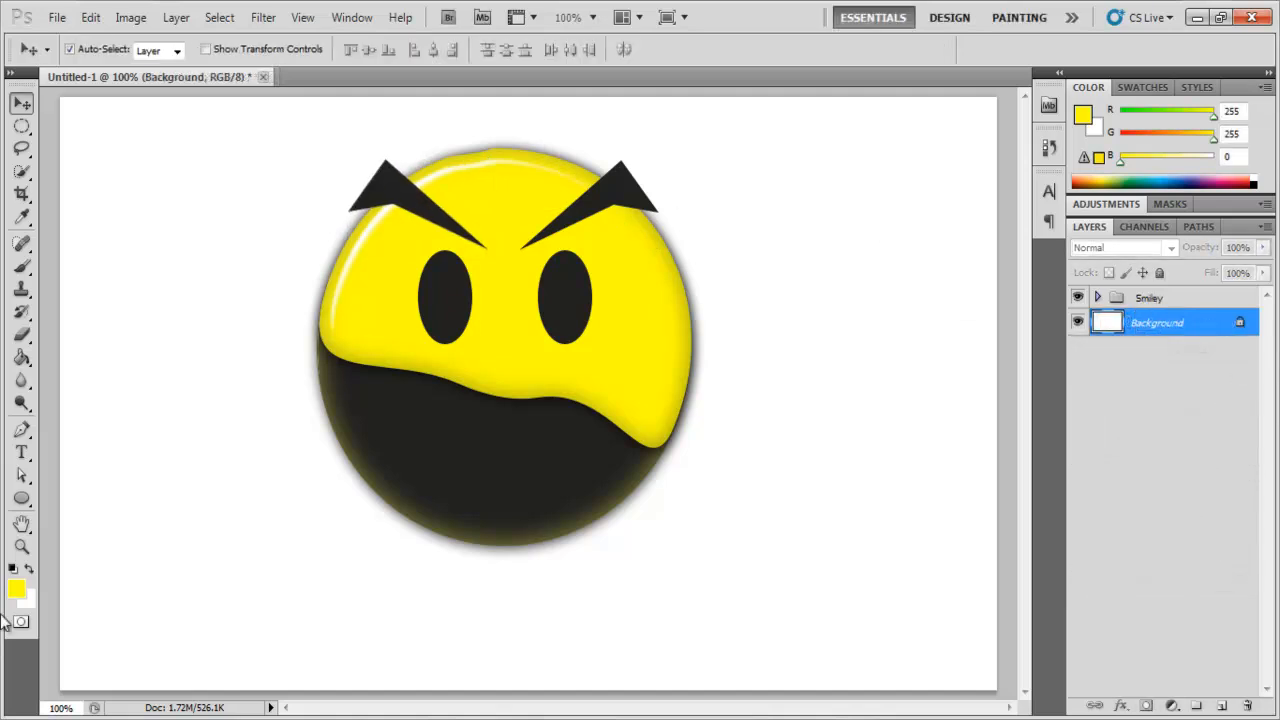
# Fill the Background layer with dark grey, RGB 48, 48, 48.
pyautogui.click(16, 588)
pyautogui.moveTo(800, 436)
pyautogui.mouseDown()
pyautogui.moveTo(800, 454)
pyautogui.moveTo(800, 426)
pyautogui.mouseUp()
pyautogui.click(1205, 218)
pyautogui.press('g')
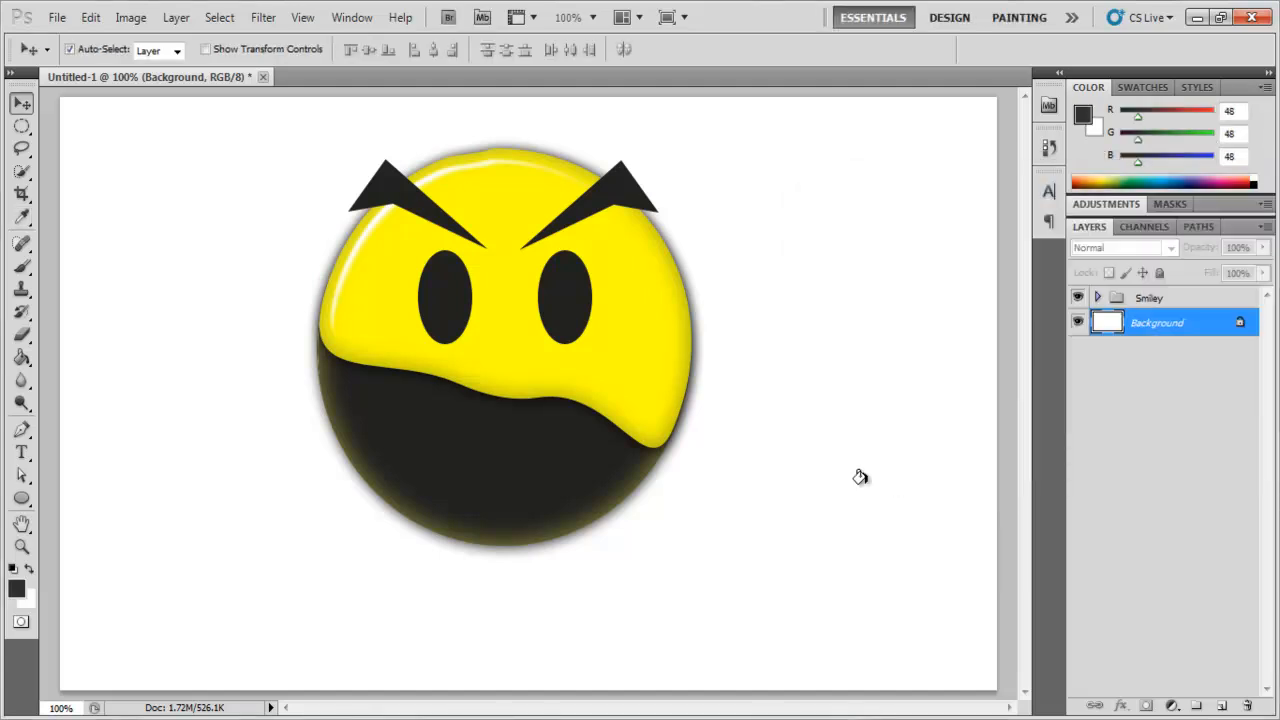
pyautogui.click(860, 480)
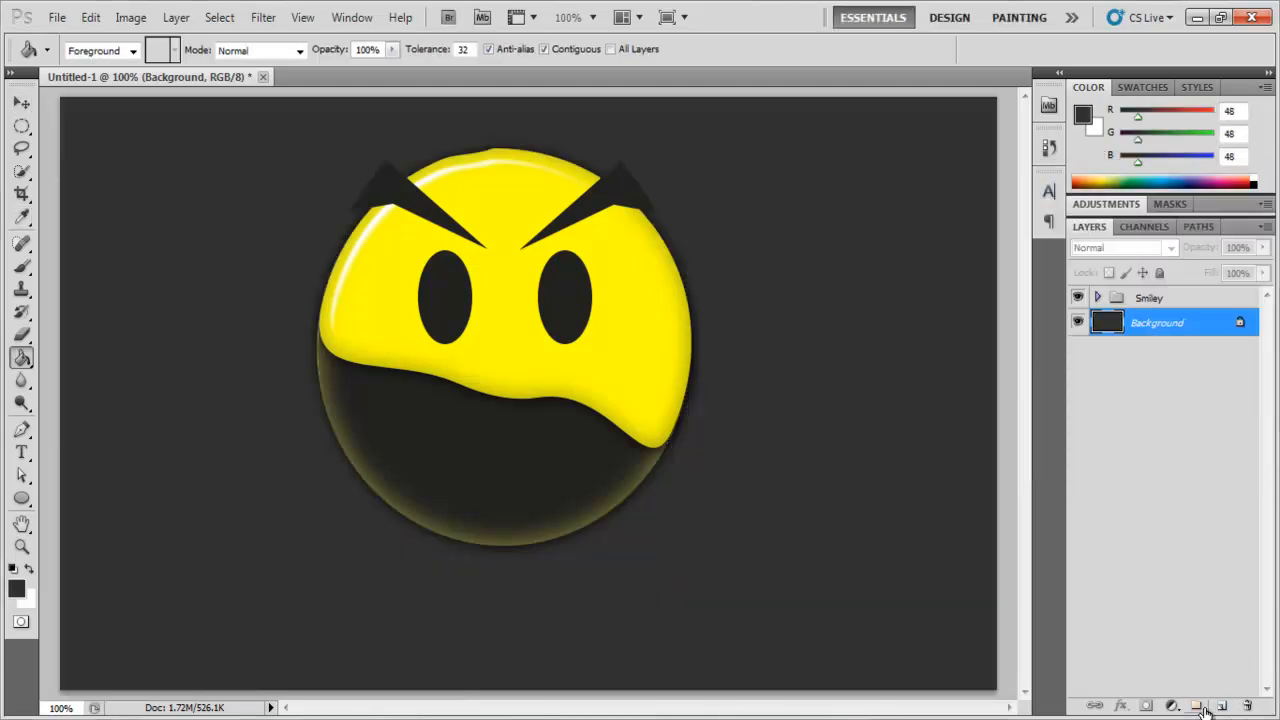
# Add a layer above Background and paint a soft light grey (cdcdcd) glow behind the smiley with a 1300 px brush.
pyautogui.click(1219, 707)
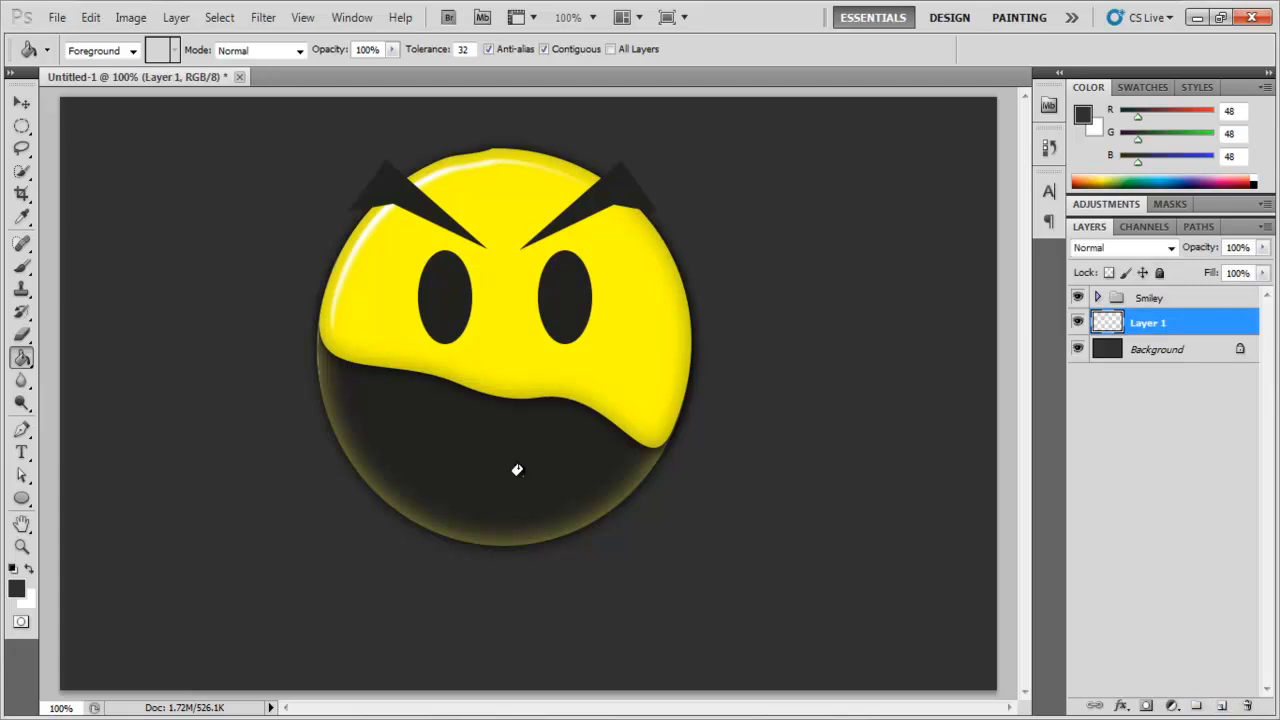
pyautogui.click(22, 592)
pyautogui.moveTo(842, 378); pyautogui.dragTo(778, 270)
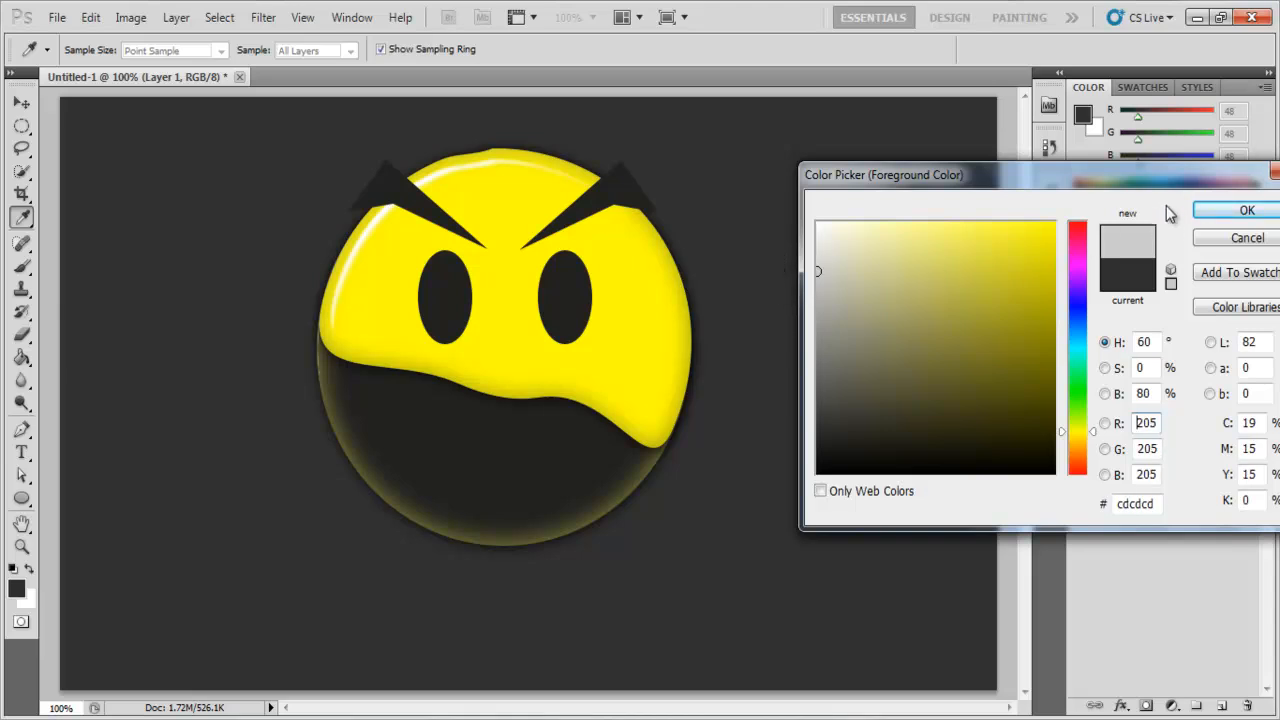
pyautogui.click(1247, 210)
pyautogui.press('g')
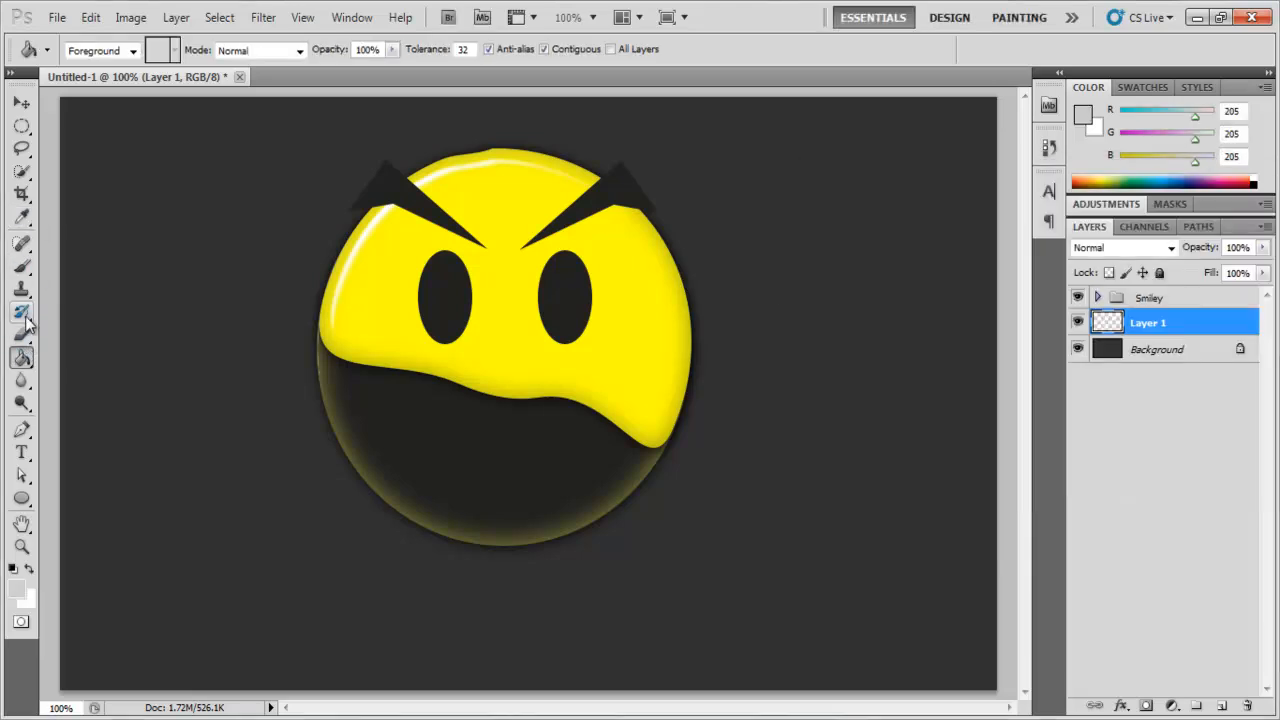
pyautogui.click(21, 266)
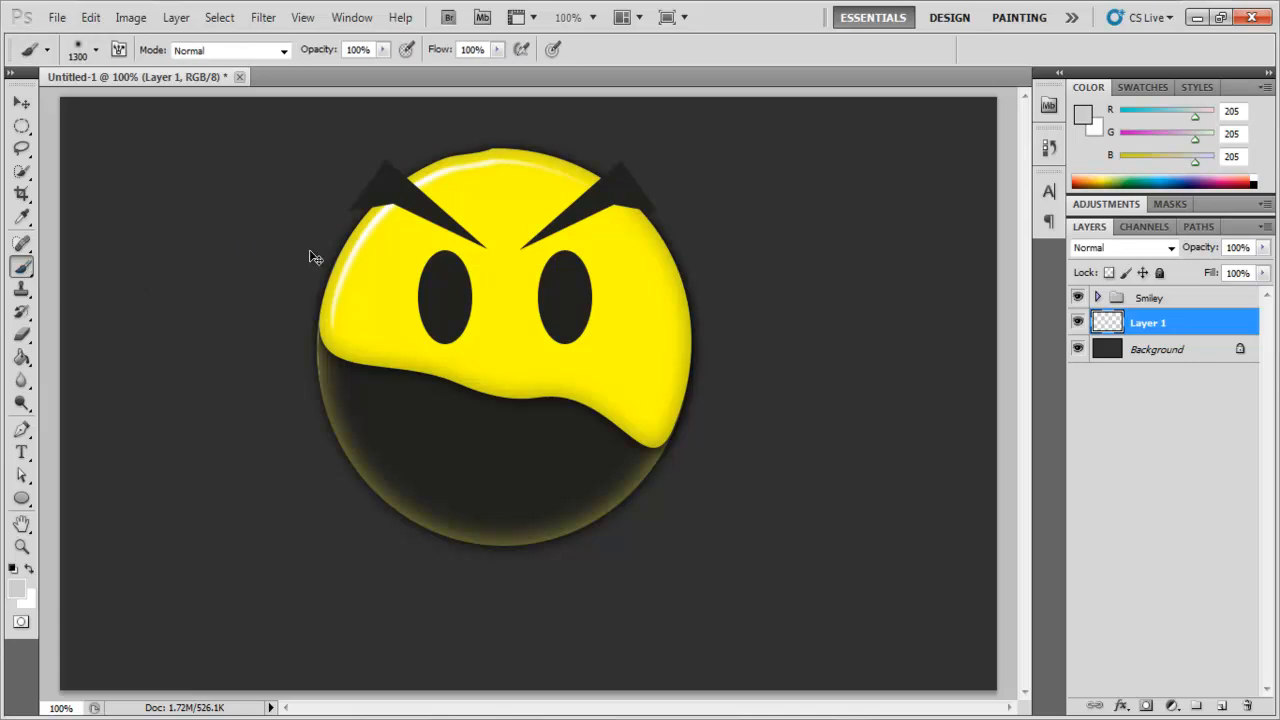
pyautogui.hotkey('ctrl', '-')
pyautogui.hotkey('ctrl', '-')
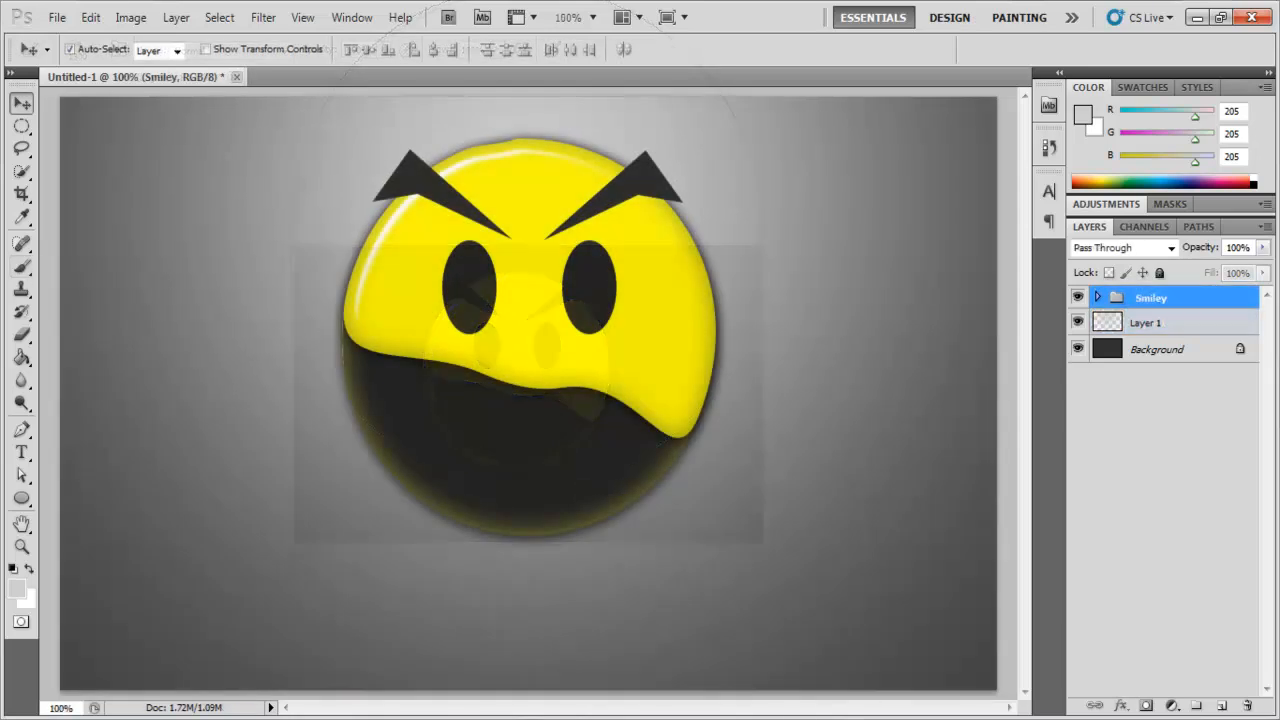
# Add the centred two-line text NINJA SMILEY in Impact below the smiley and enlarge it.
pyautogui.click(22, 453)
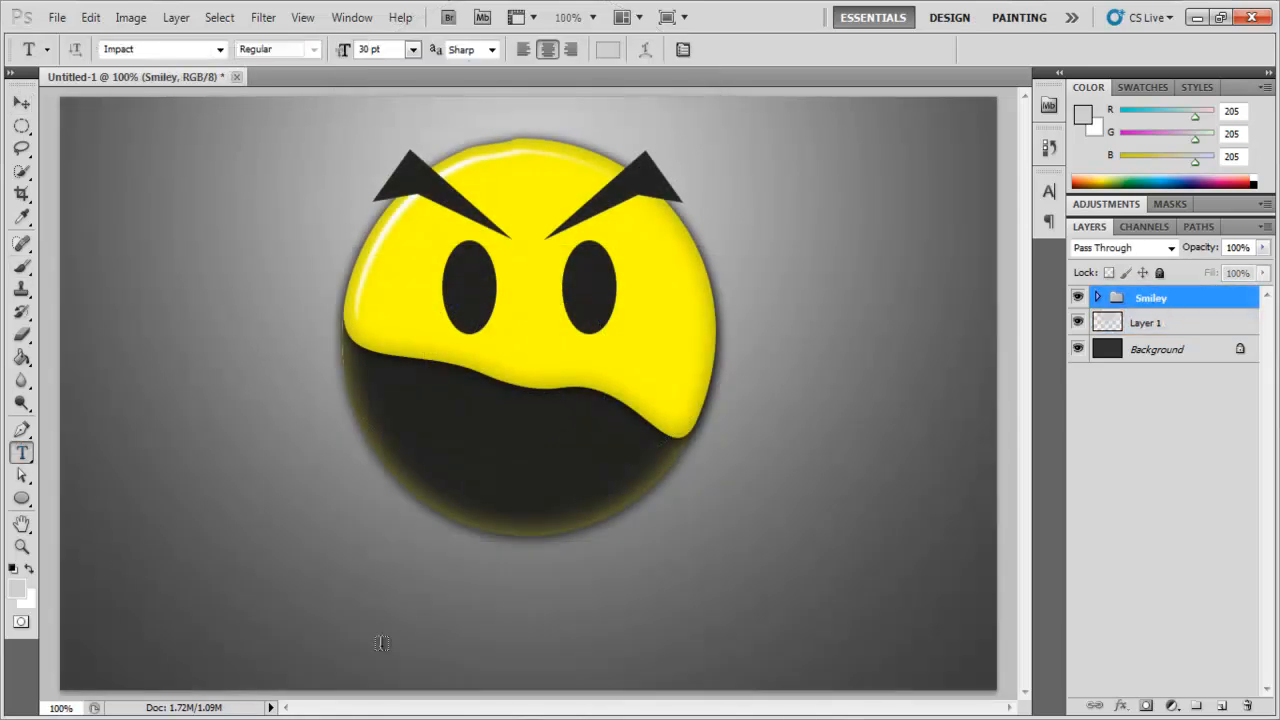
pyautogui.click(320, 590)
pyautogui.write('NINJA')
pyautogui.press('Return')
pyautogui.write('SMILEY')
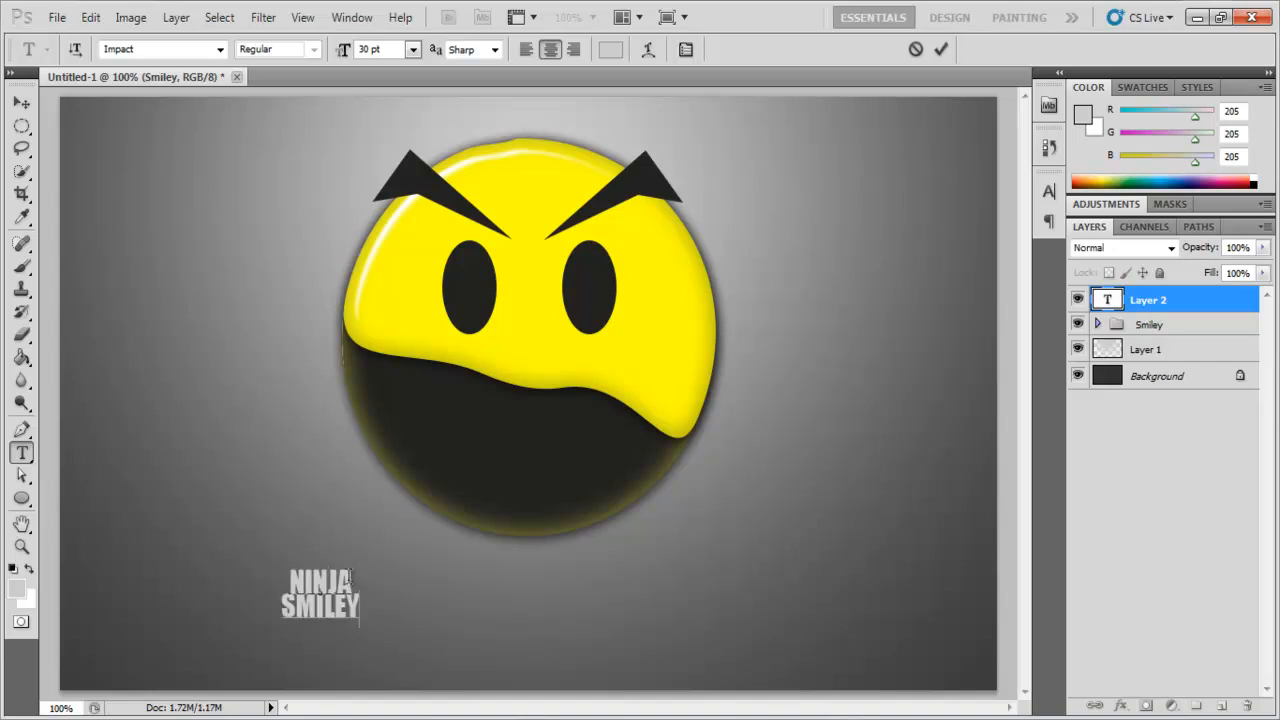
pyautogui.moveTo(348, 577); pyautogui.dragTo(245, 595)
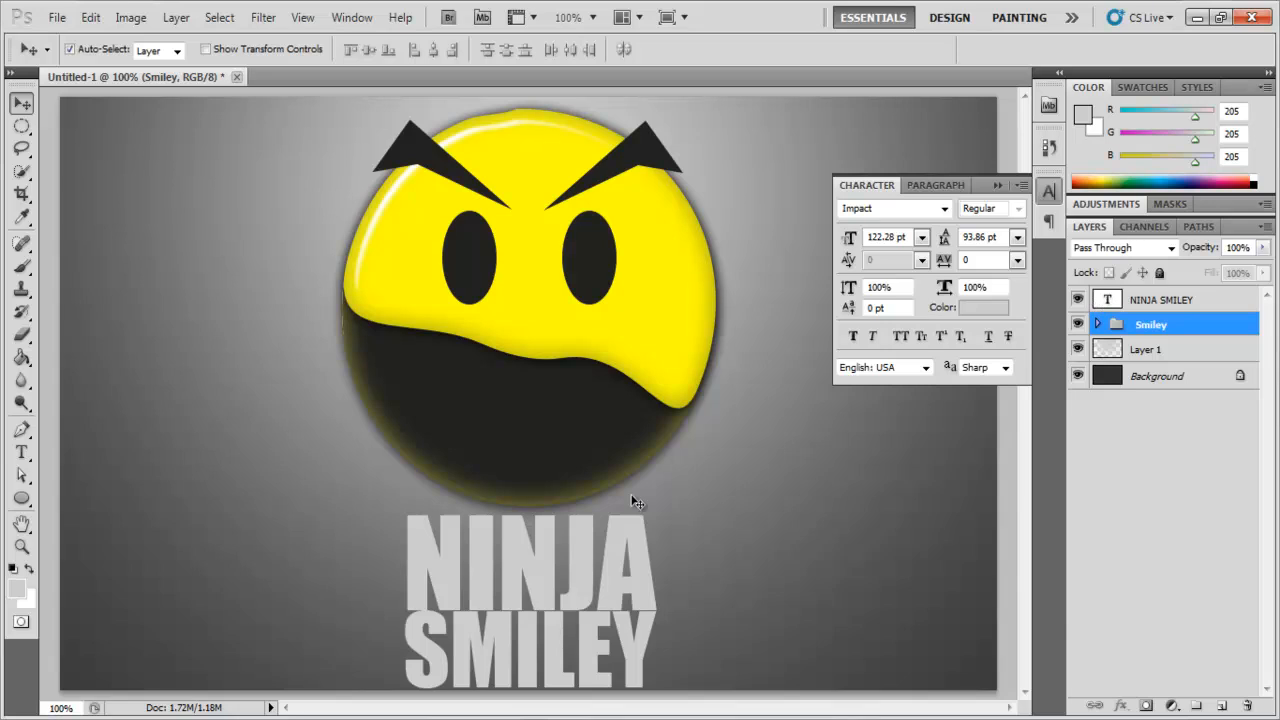
# Copy the layer style of the yellow Face layer and paste it onto the NINJA SMILEY text layer.
pyautogui.click(648, 341)
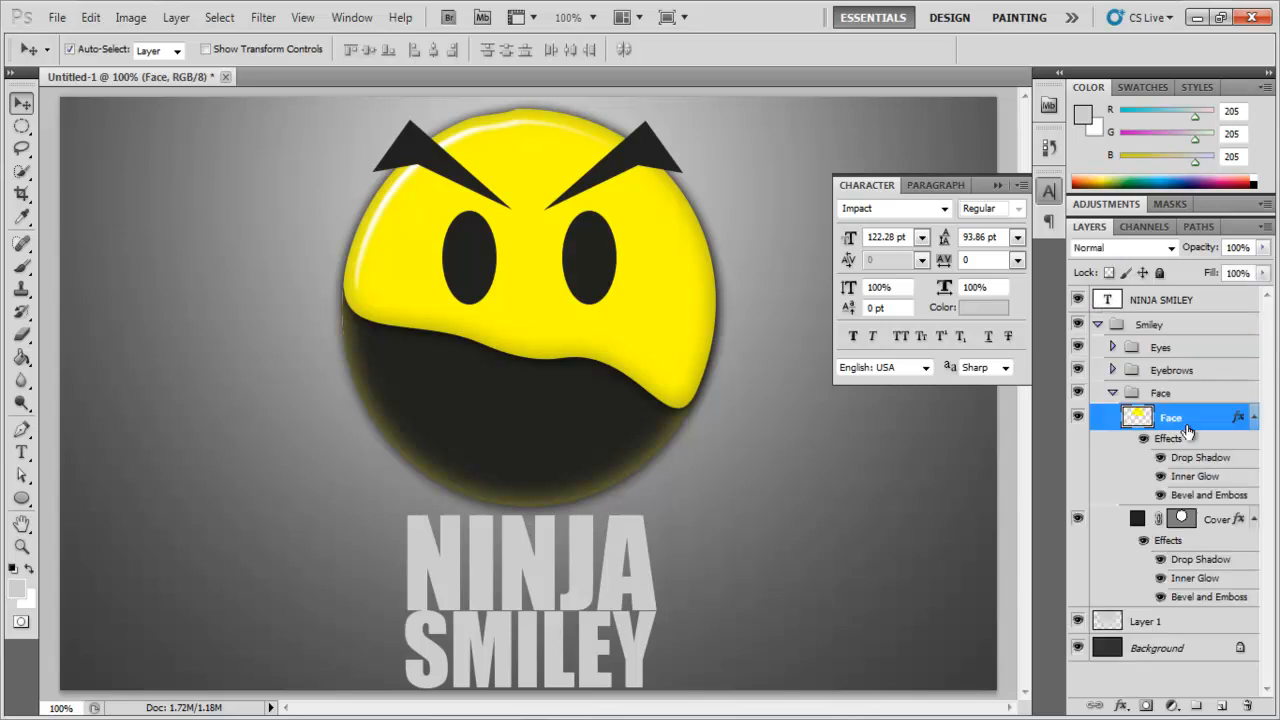
pyautogui.rightClick(1190, 418)
pyautogui.click(1048, 592)
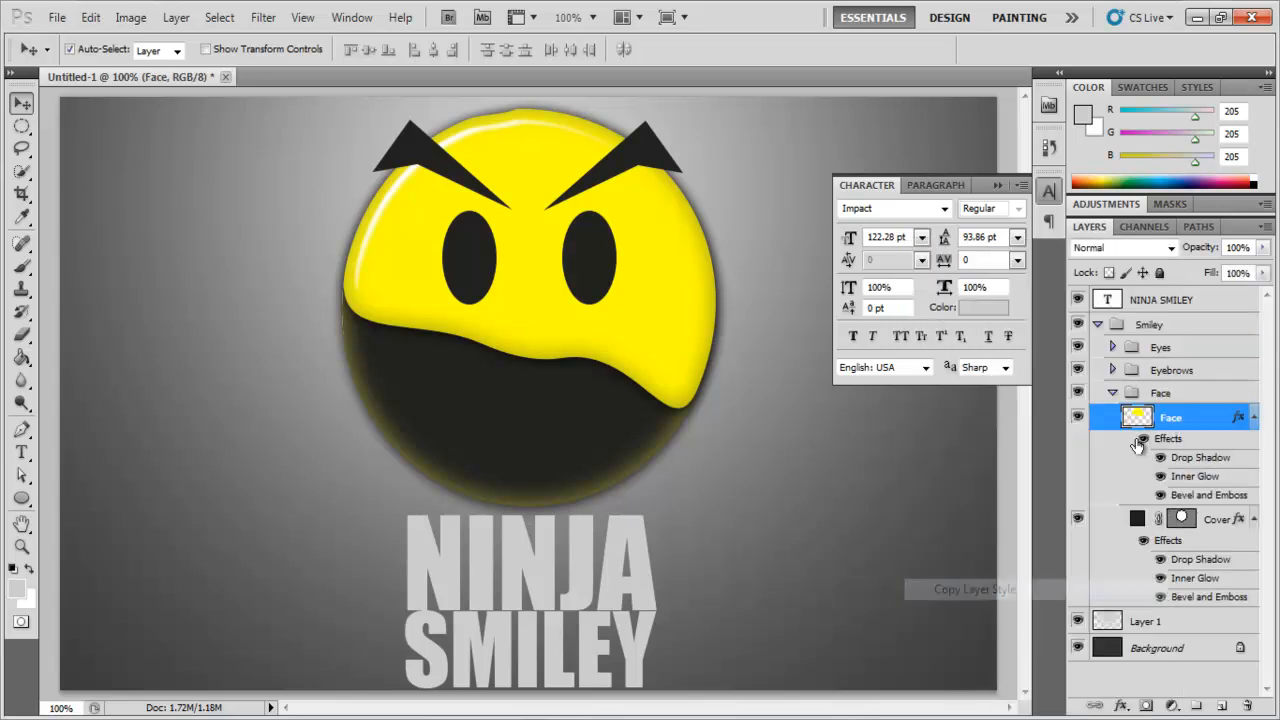
pyautogui.click(1097, 324)
pyautogui.click(1150, 349)
pyautogui.click(1155, 305)
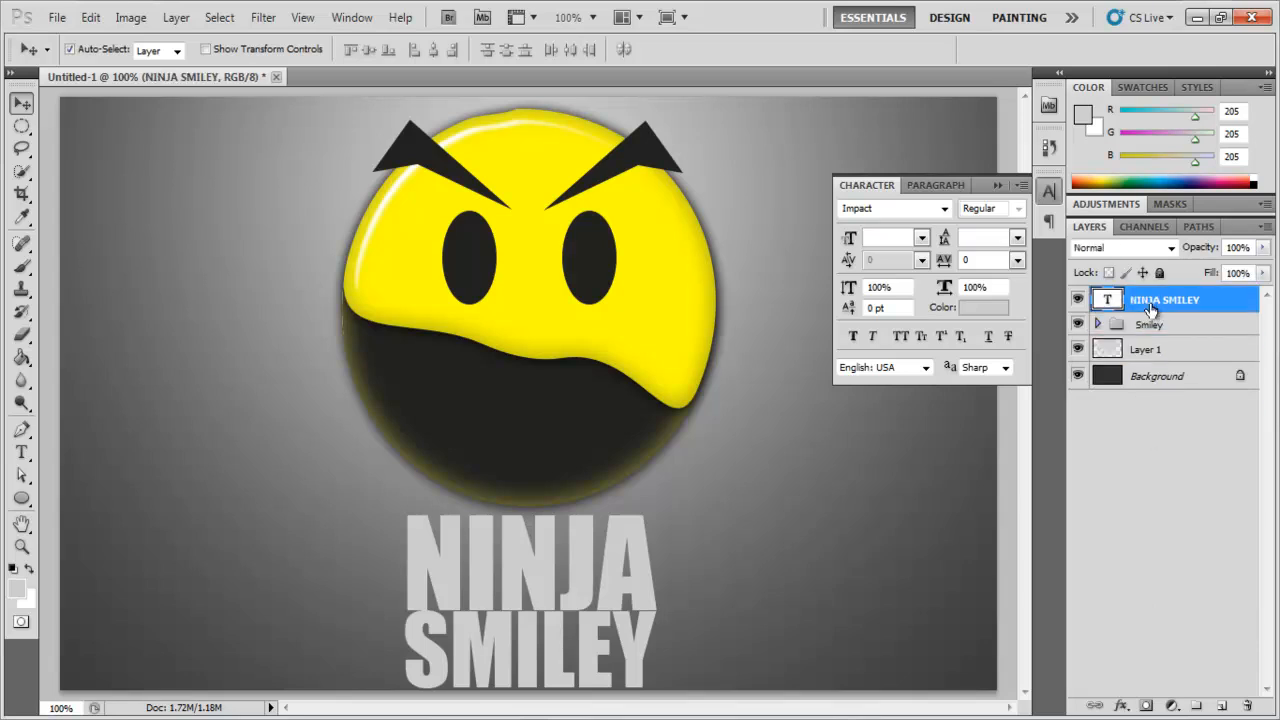
pyautogui.rightClick(1155, 308)
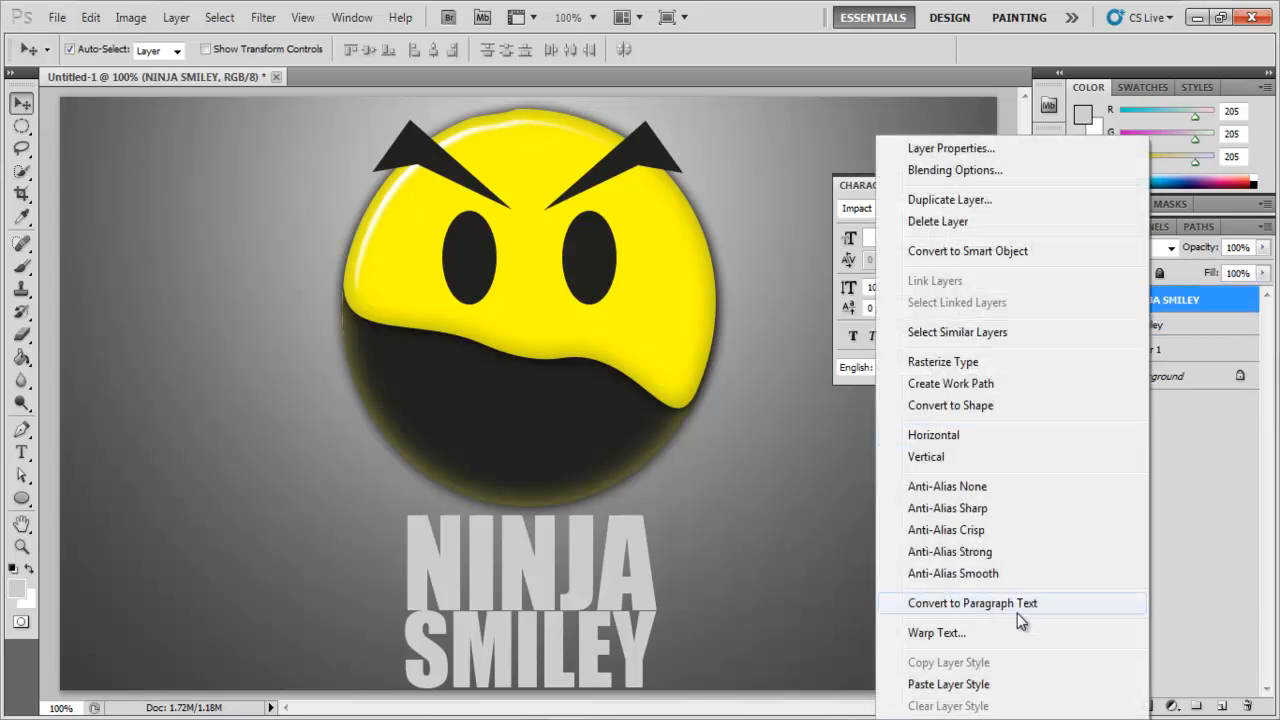
pyautogui.click(985, 685)
# Set the NINJA SMILEY text color to the dark grey 222220 sampled from the smiley's mask.
pyautogui.click(985, 310)
pyautogui.click(500, 430)
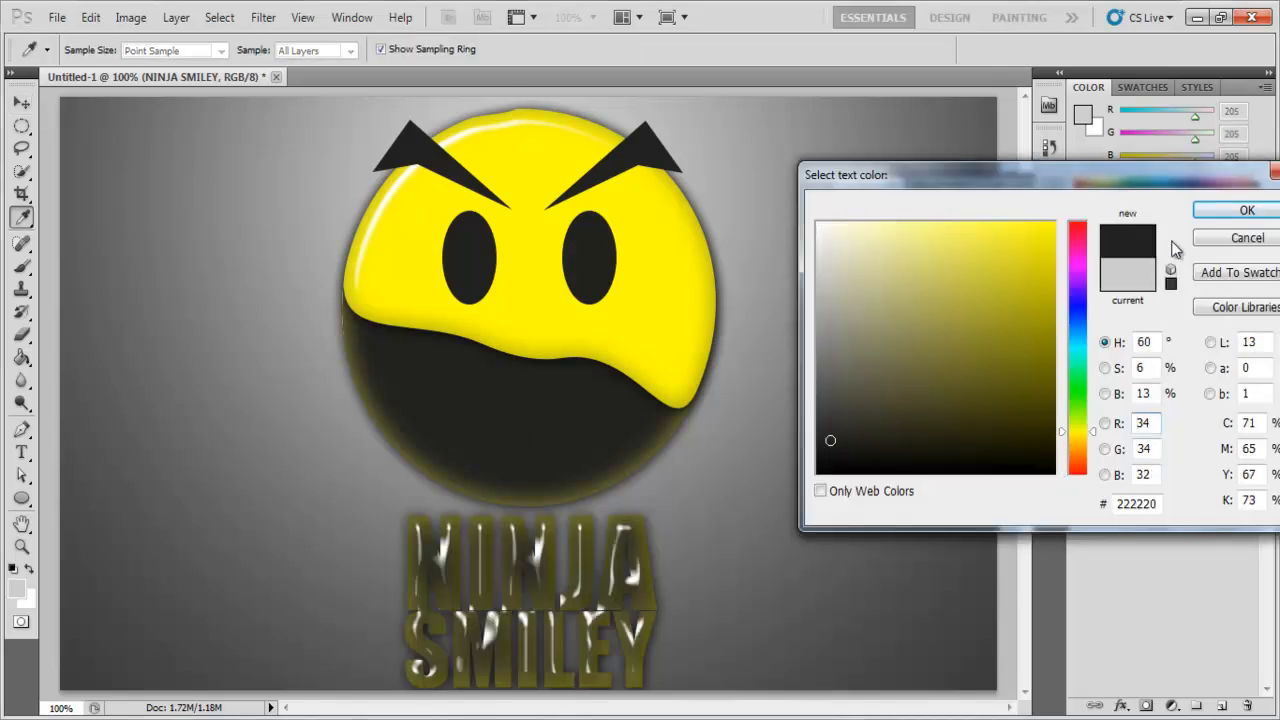
pyautogui.click(1247, 210)
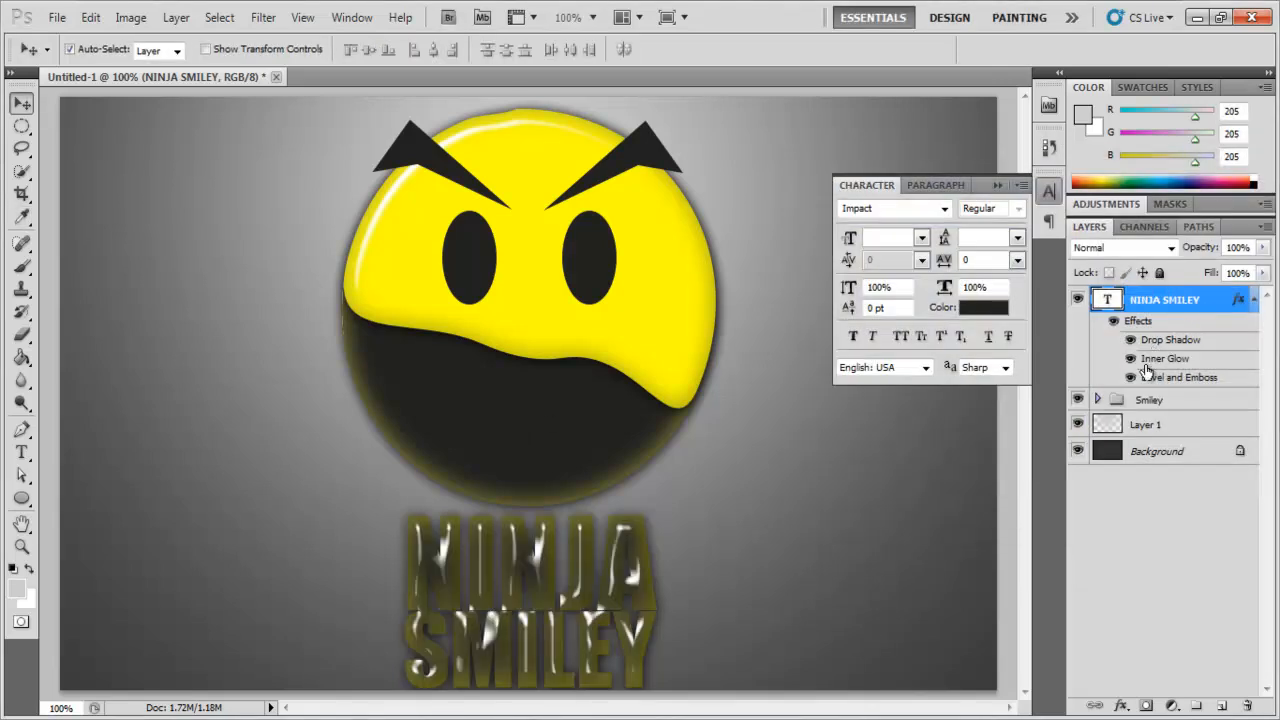
# Change the title's Inner Glow color to dark grey 222220.
pyautogui.doubleClick(1150, 354)
pyautogui.click(951, 233)
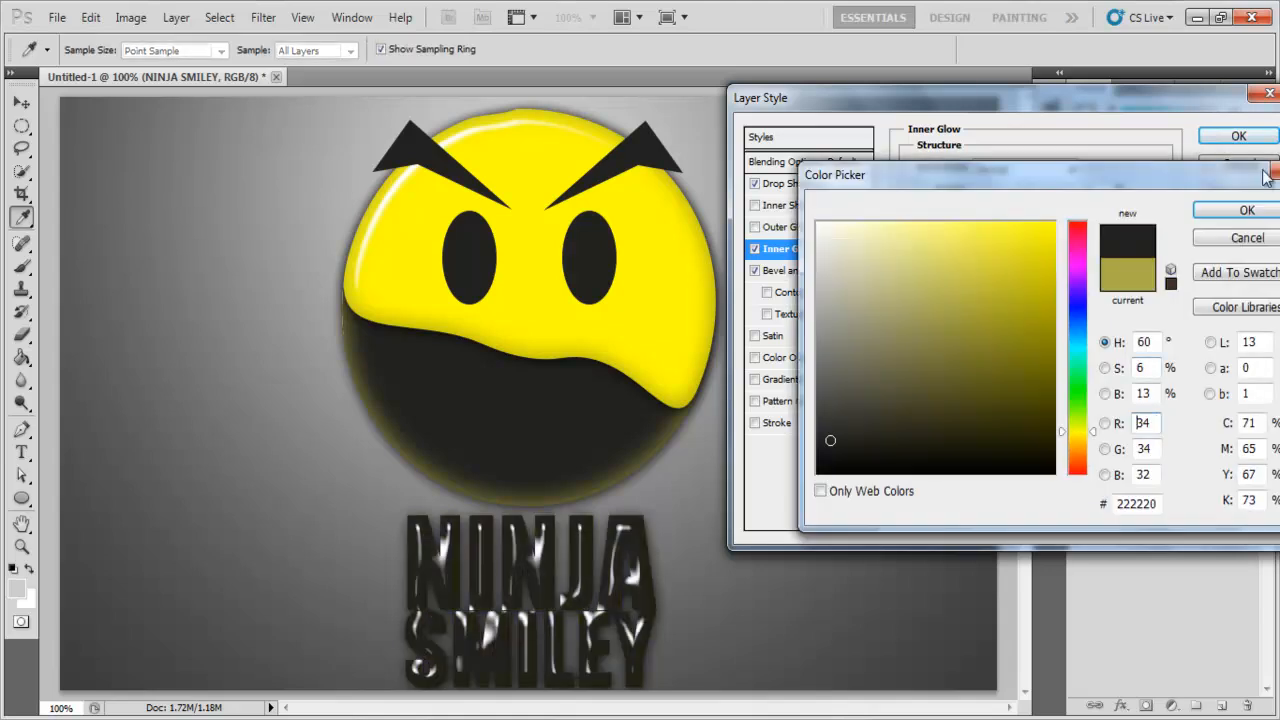
pyautogui.click(1232, 211)
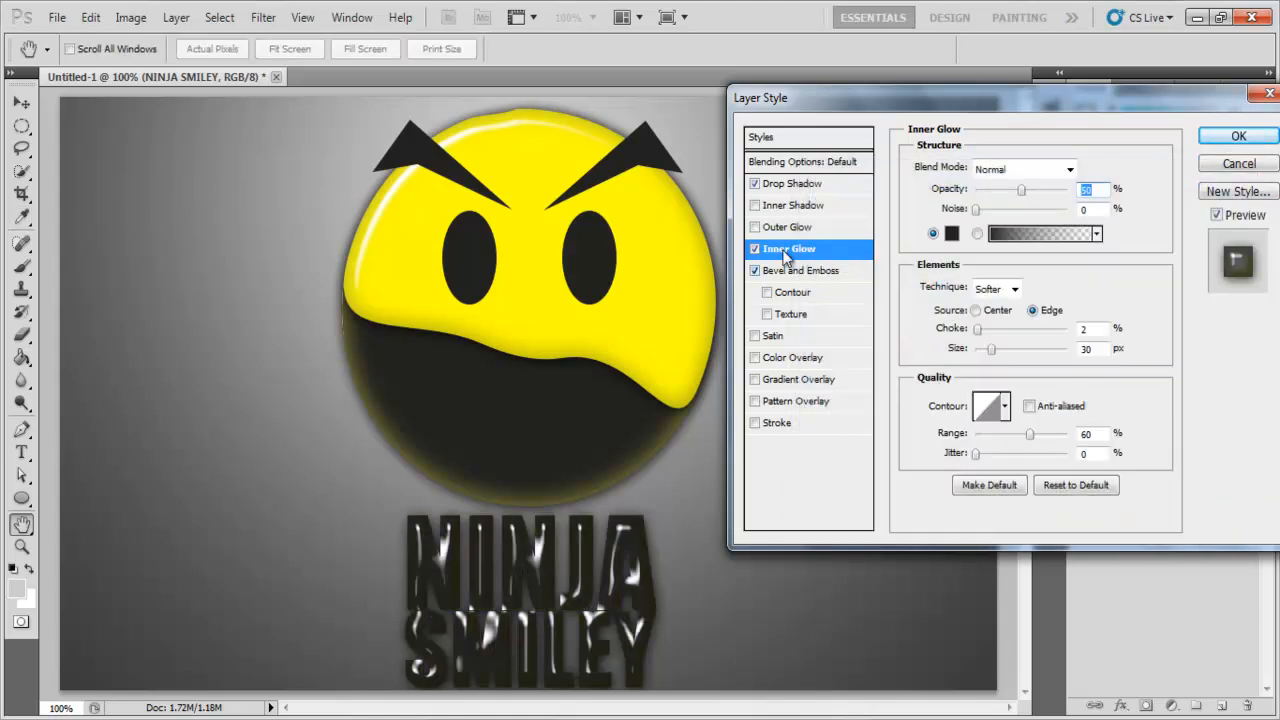
# Set the title's Bevel and Emboss size to 5 px and its depth to 215%.
pyautogui.click(790, 271)
pyautogui.moveTo(1000, 256); pyautogui.dragTo(977, 258)
pyautogui.press('Up')
pyautogui.press('Up')
pyautogui.press('Up')
pyautogui.press('Up')
pyautogui.press('Up')
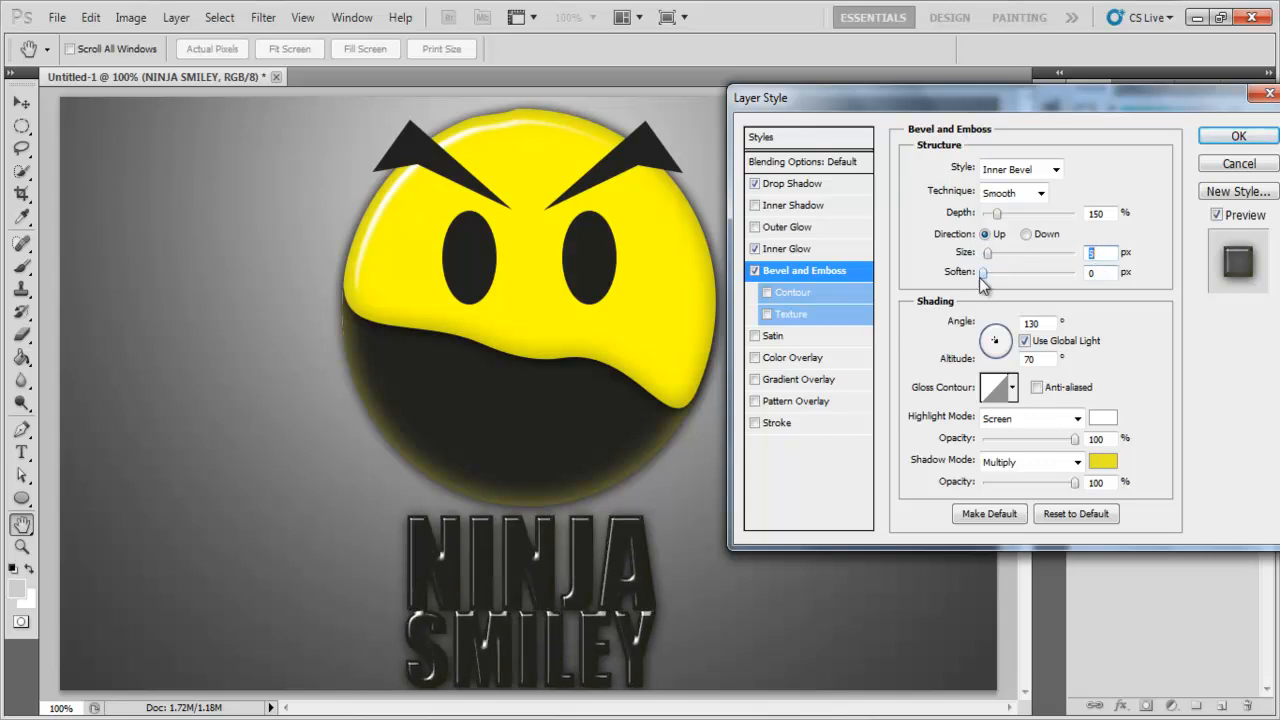
pyautogui.moveTo(997, 214); pyautogui.dragTo(1003, 216)
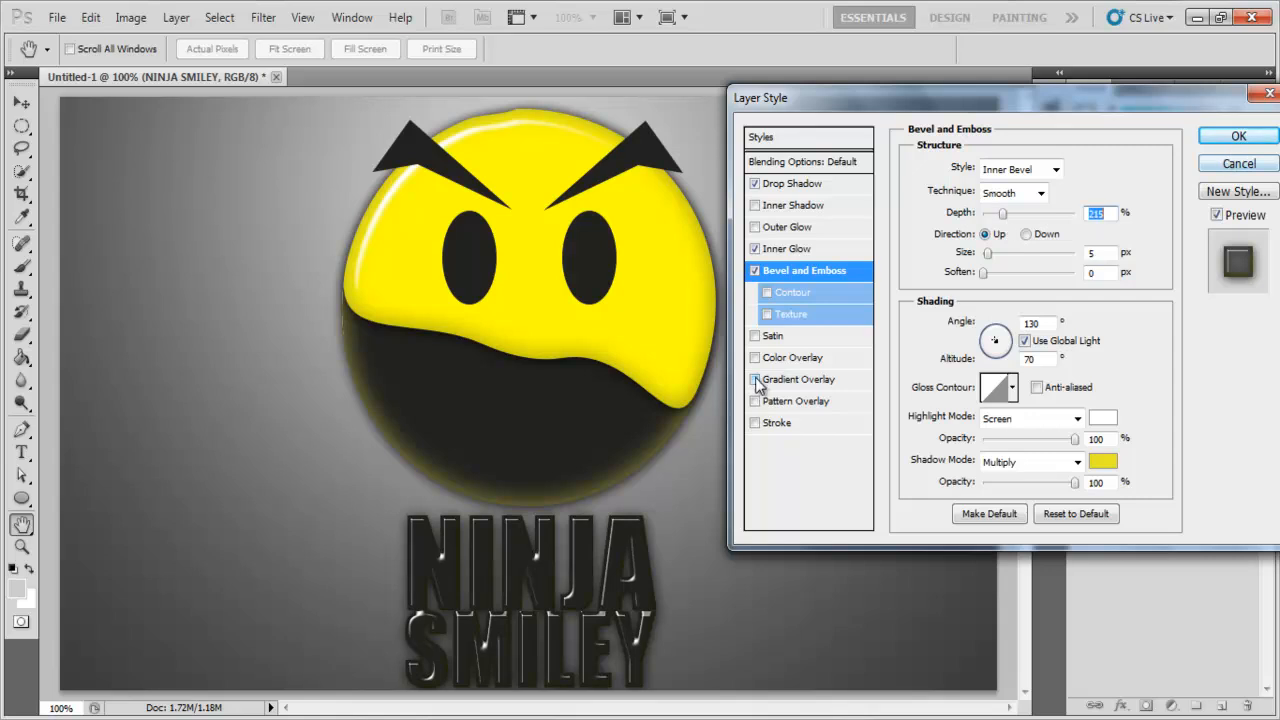
# Add a 5 px outside Stroke to the title in yellow ffff00 sampled from the face and apply the layer style.
pyautogui.click(755, 423)
pyautogui.click(780, 430)
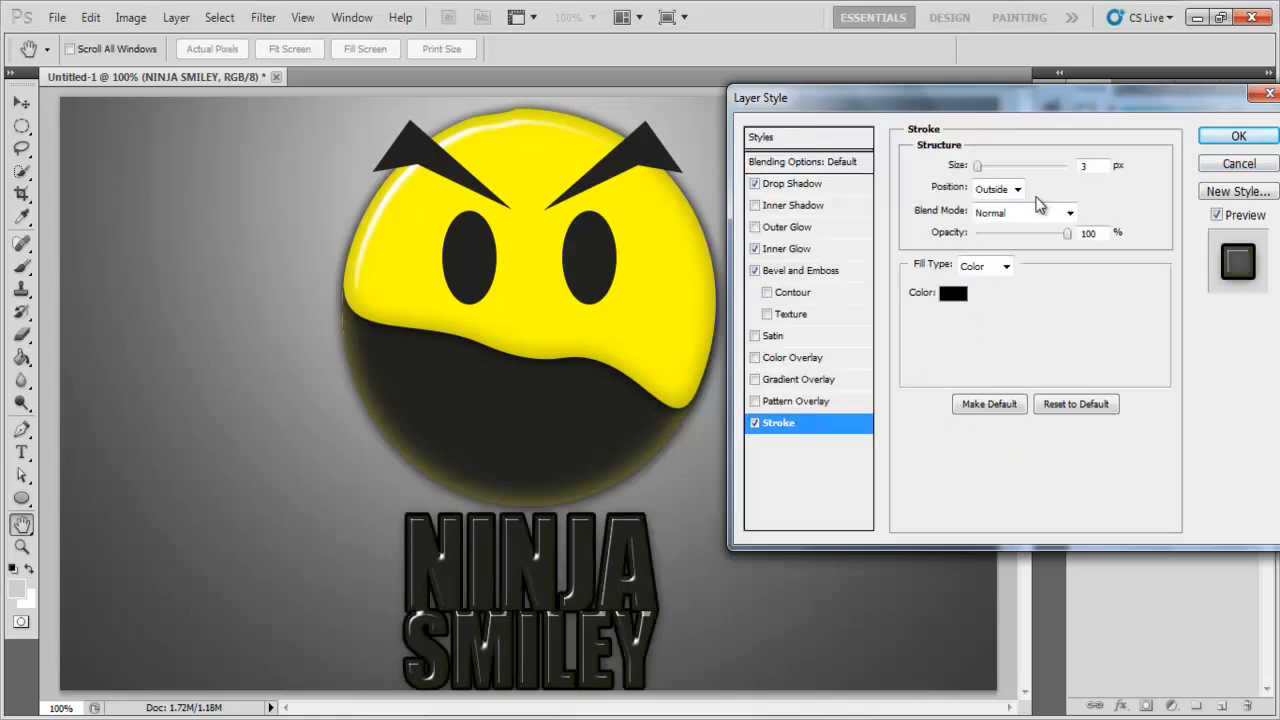
pyautogui.click(945, 294)
pyautogui.click(677, 320)
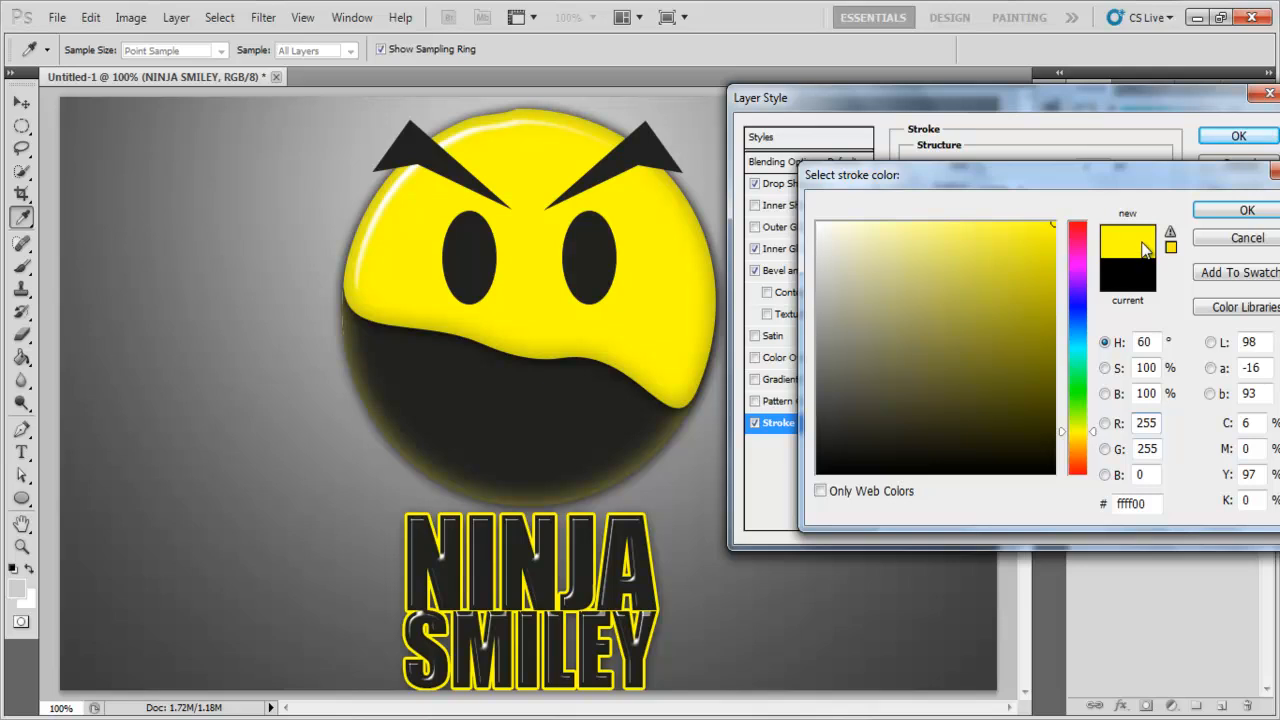
pyautogui.click(1246, 210)
pyautogui.write('5')
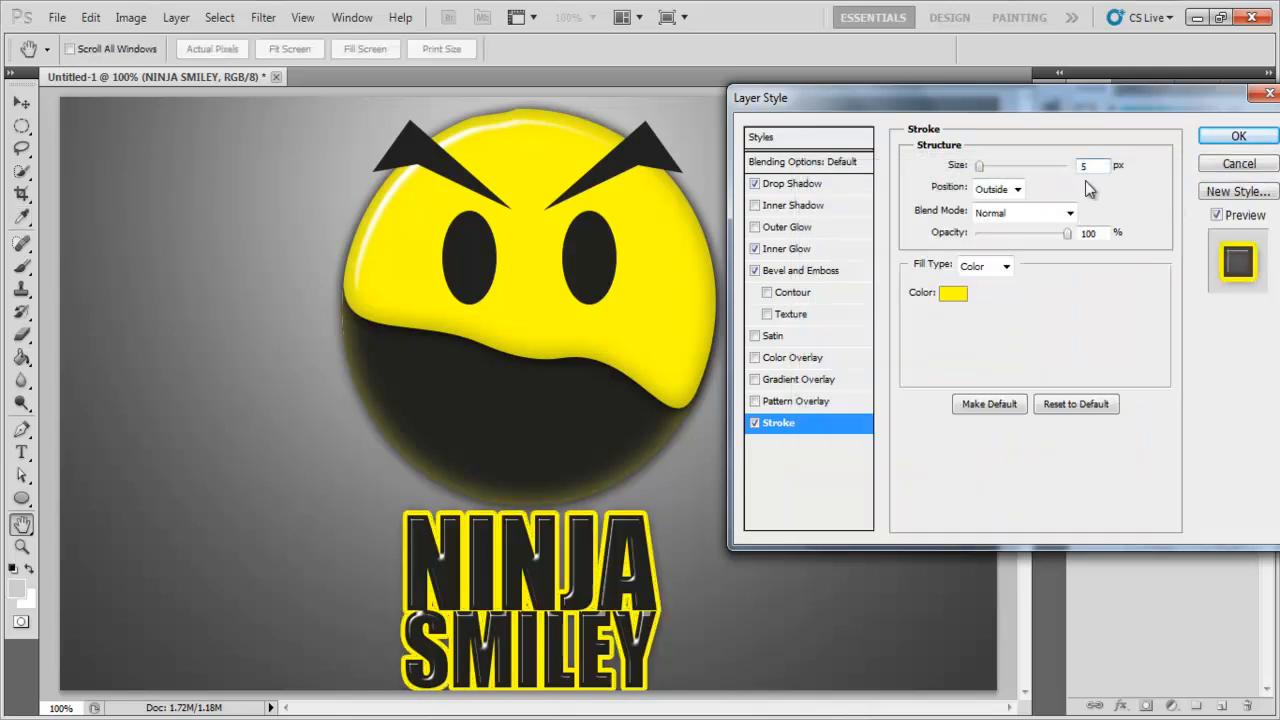
pyautogui.click(1238, 136)
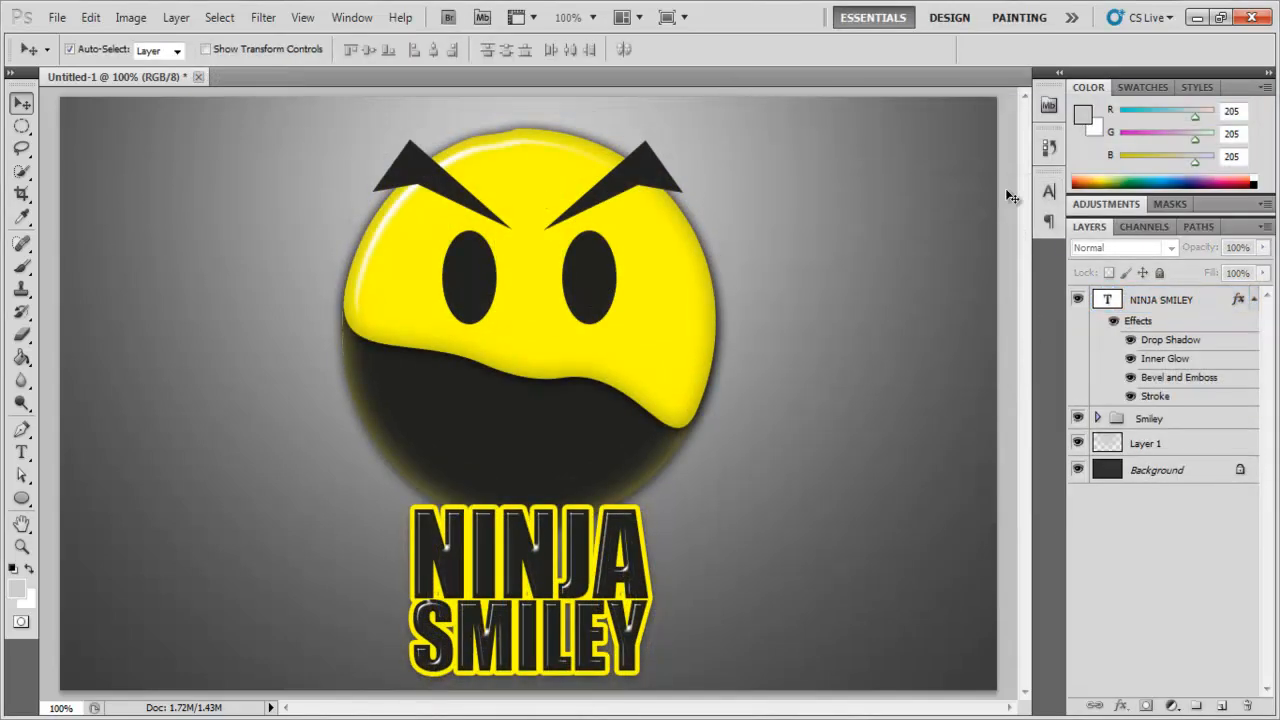